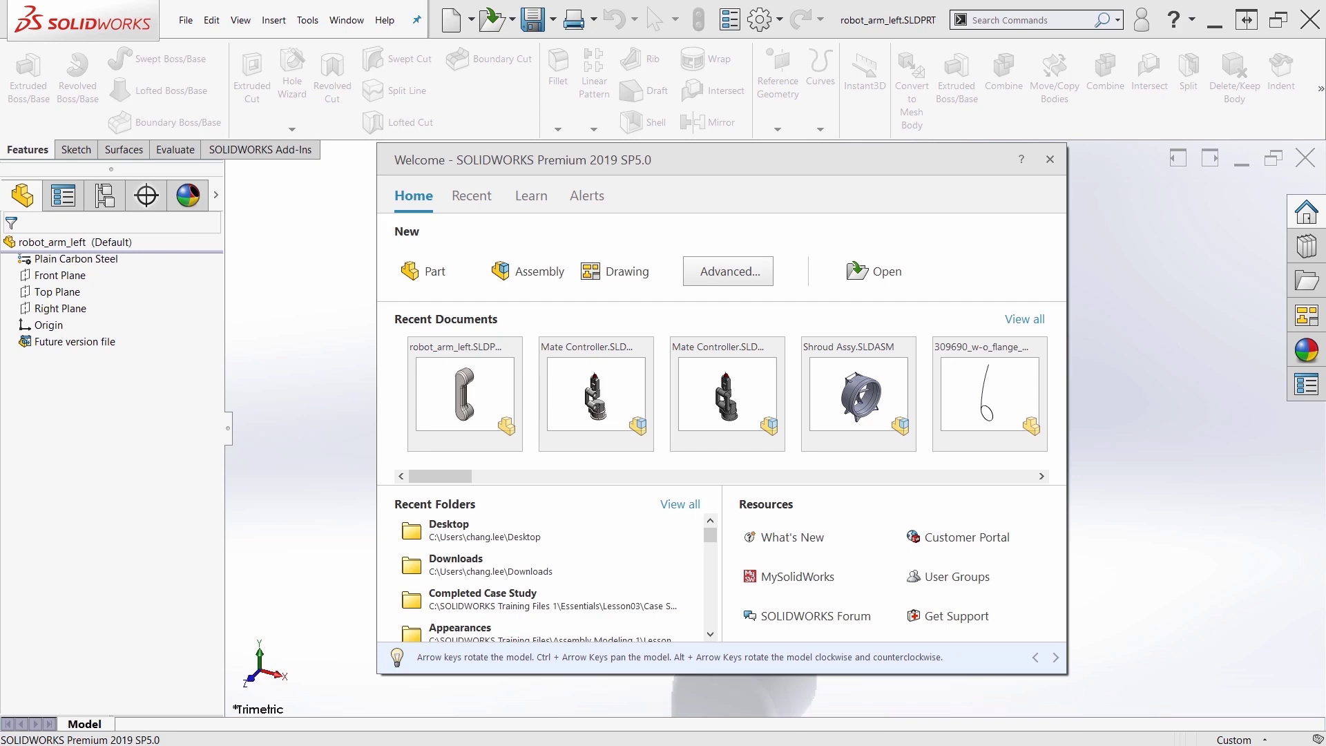
Step: Close the Welcome window to reveal the robot_arm_left part with Plain Carbon Steel applied
{"action": "left_click", "coordinate": [1048, 169]}
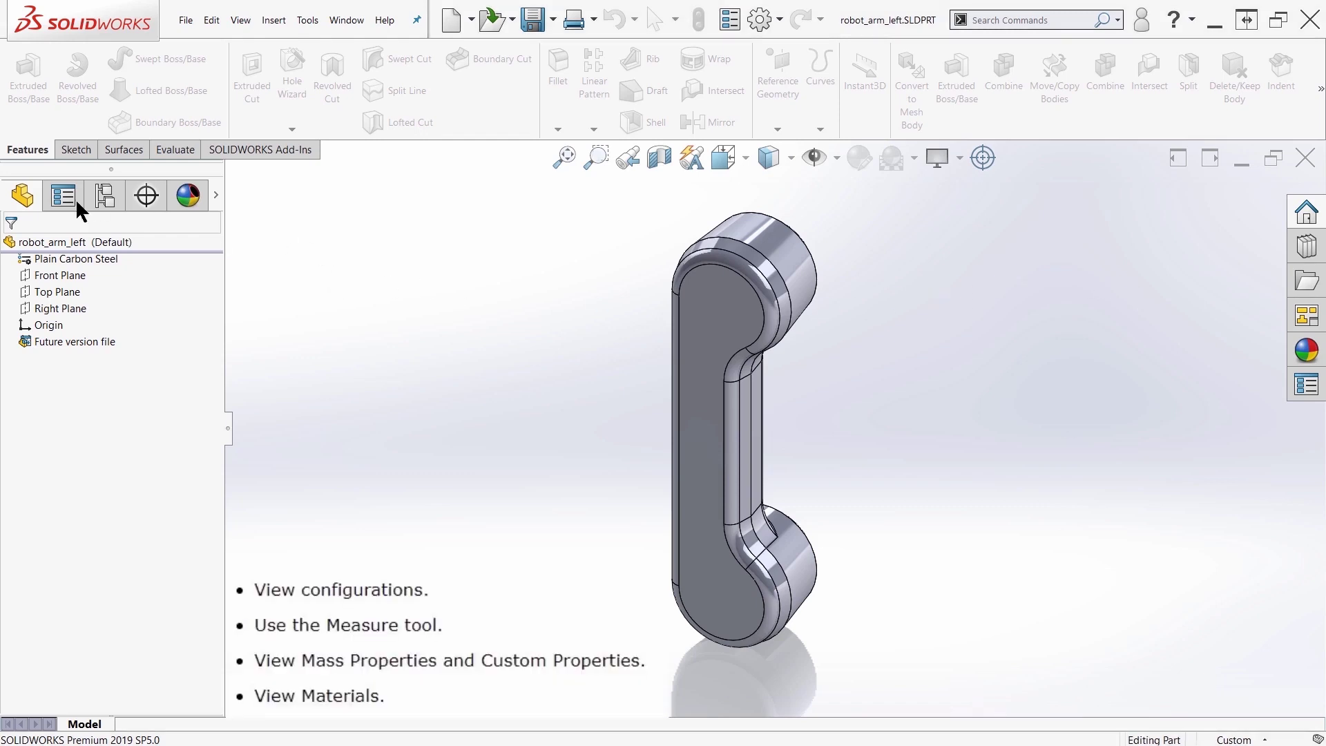
Step: Activate the Another 1 configuration to preview its two holes, then reactivate Default
{"action": "left_click", "coordinate": [114, 190]}
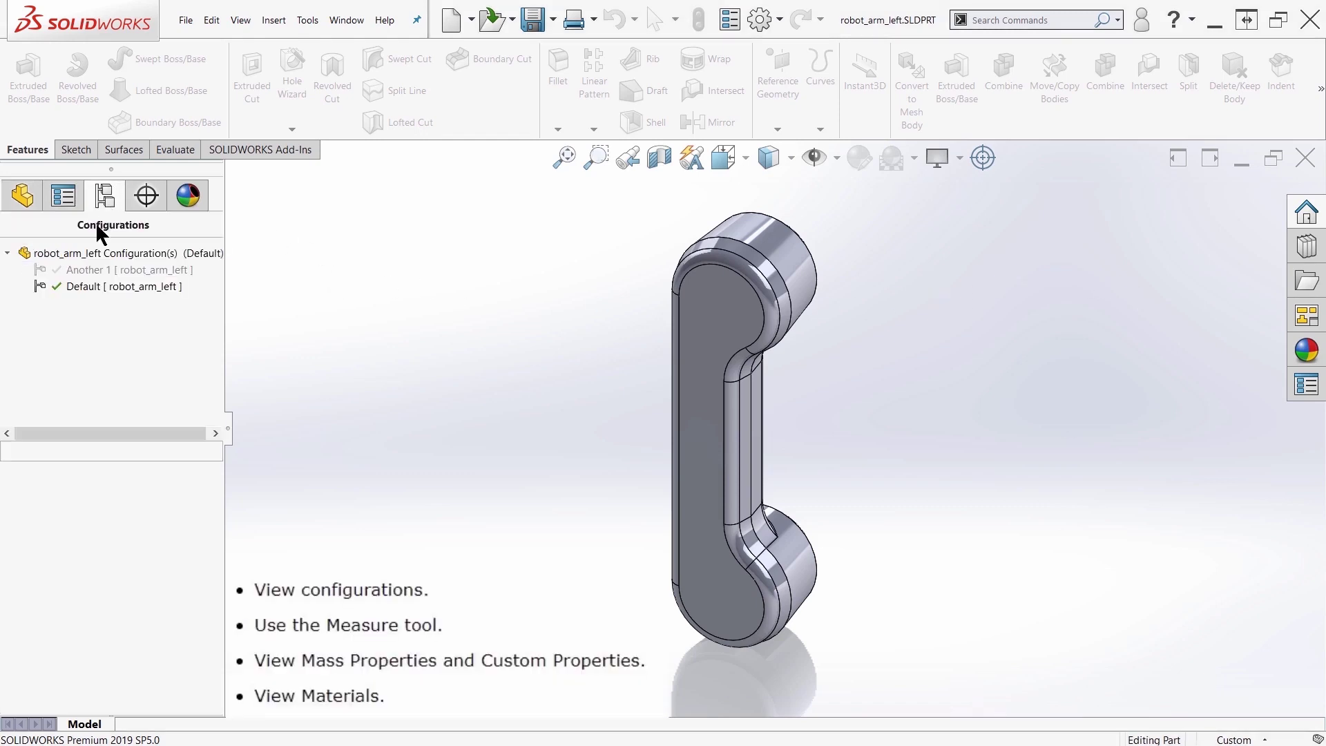
{"action": "double_click", "coordinate": [96, 271]}
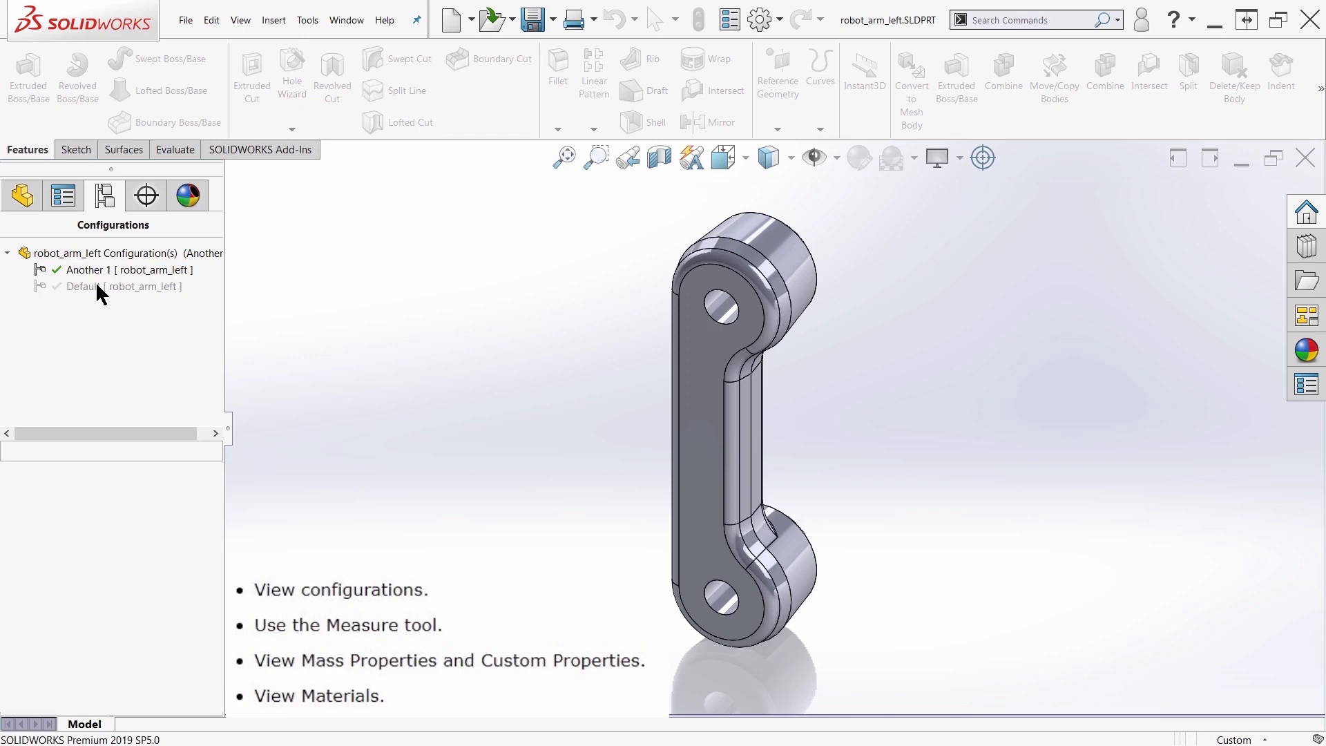
{"action": "double_click", "coordinate": [97, 286]}
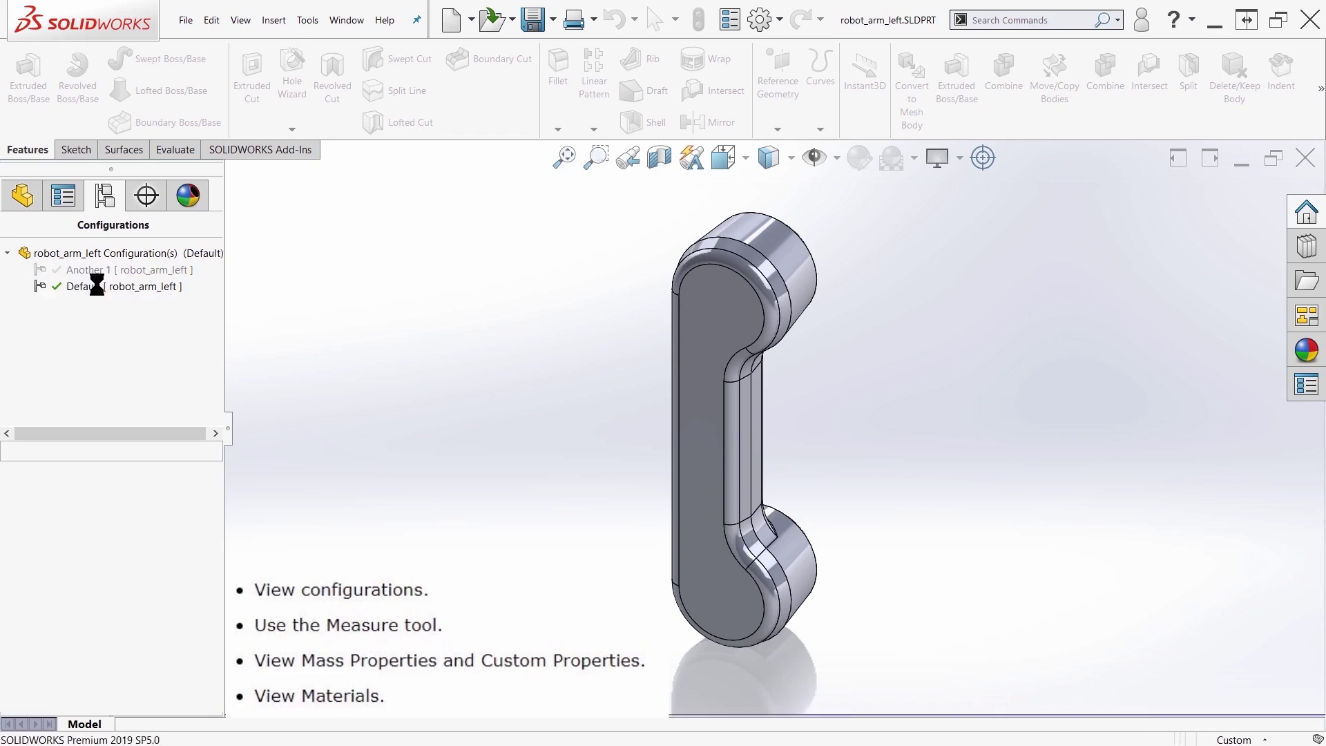
Step: Measure the area and perimeter of the arm's upper cylindrical face
{"action": "left_click", "coordinate": [70, 147]}
{"action": "left_click", "coordinate": [116, 148]}
{"action": "left_click", "coordinate": [160, 151]}
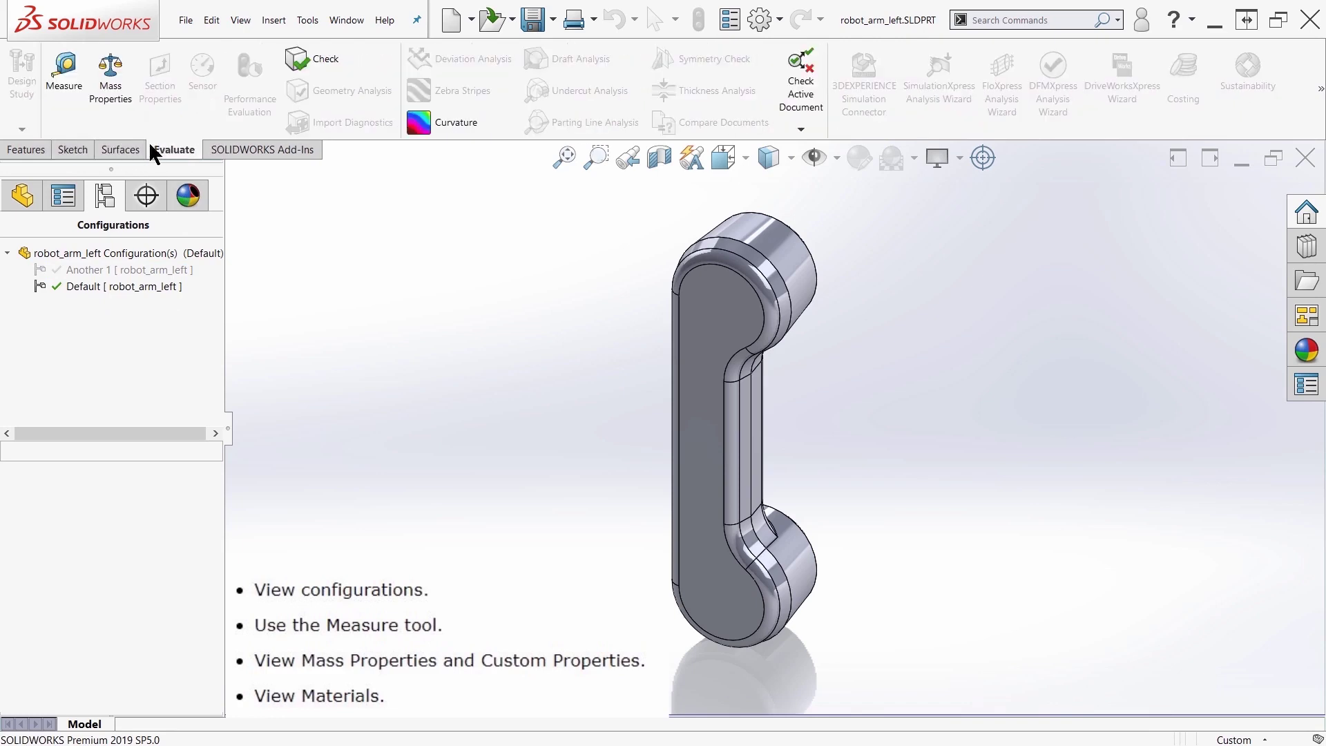
{"action": "left_click", "coordinate": [65, 82]}
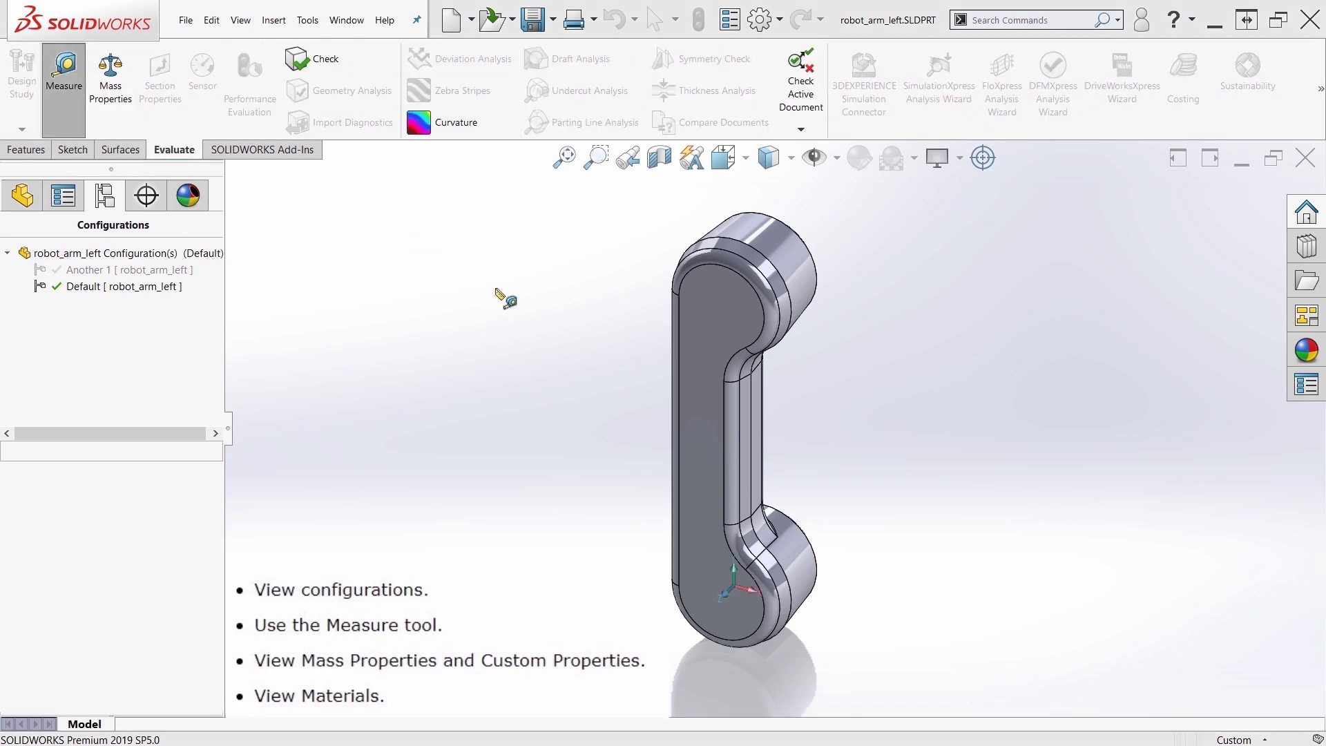
{"action": "left_click", "coordinate": [794, 250]}
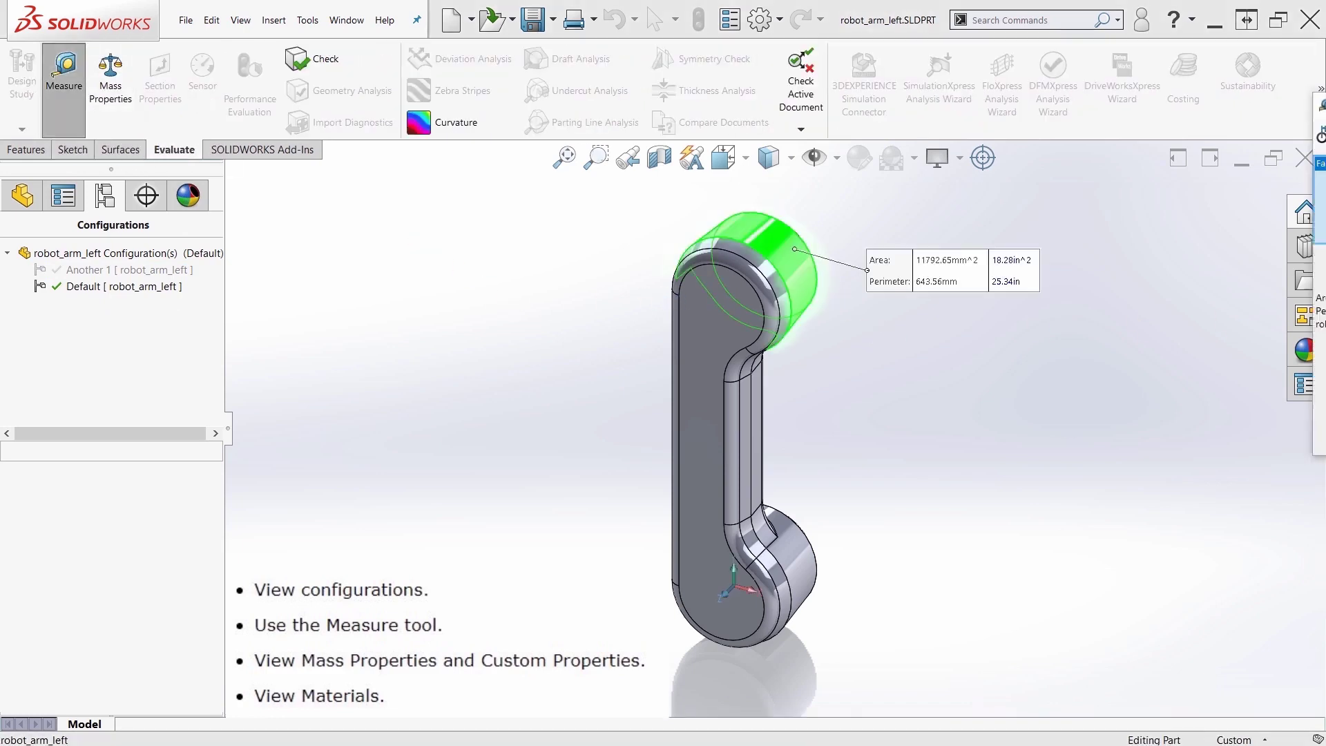
{"action": "left_click", "coordinate": [1195, 325]}
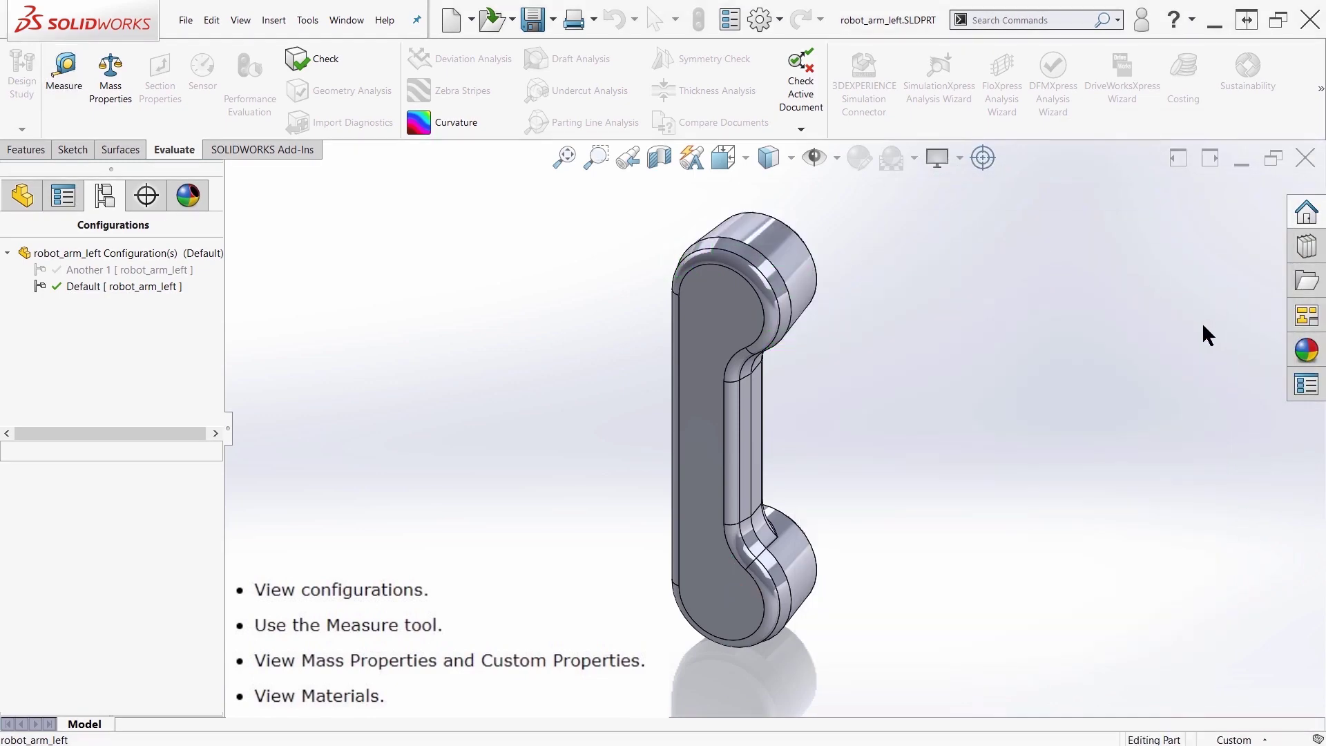
Step: Review the part's mass properties, then orbit the arm and switch to the Mate Controller assembly
{"action": "left_click", "coordinate": [111, 82]}
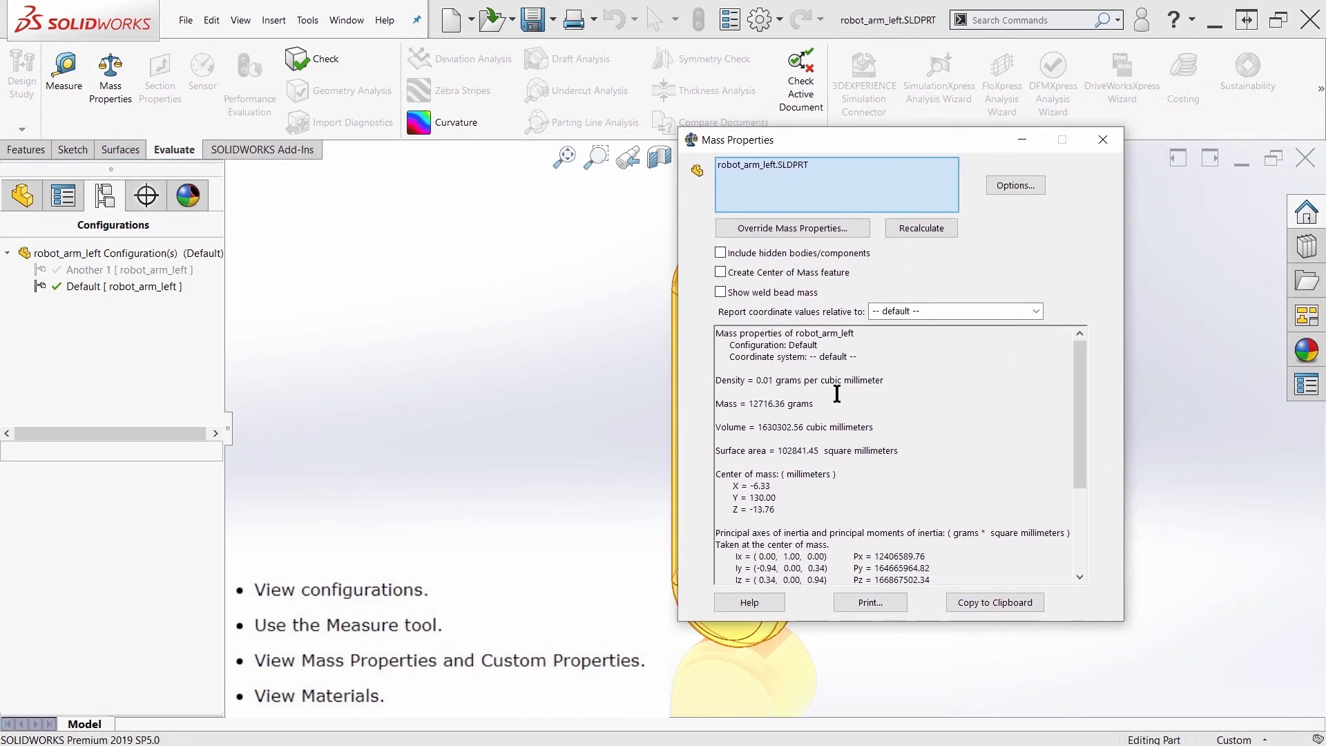
{"action": "left_click", "coordinate": [1103, 140]}
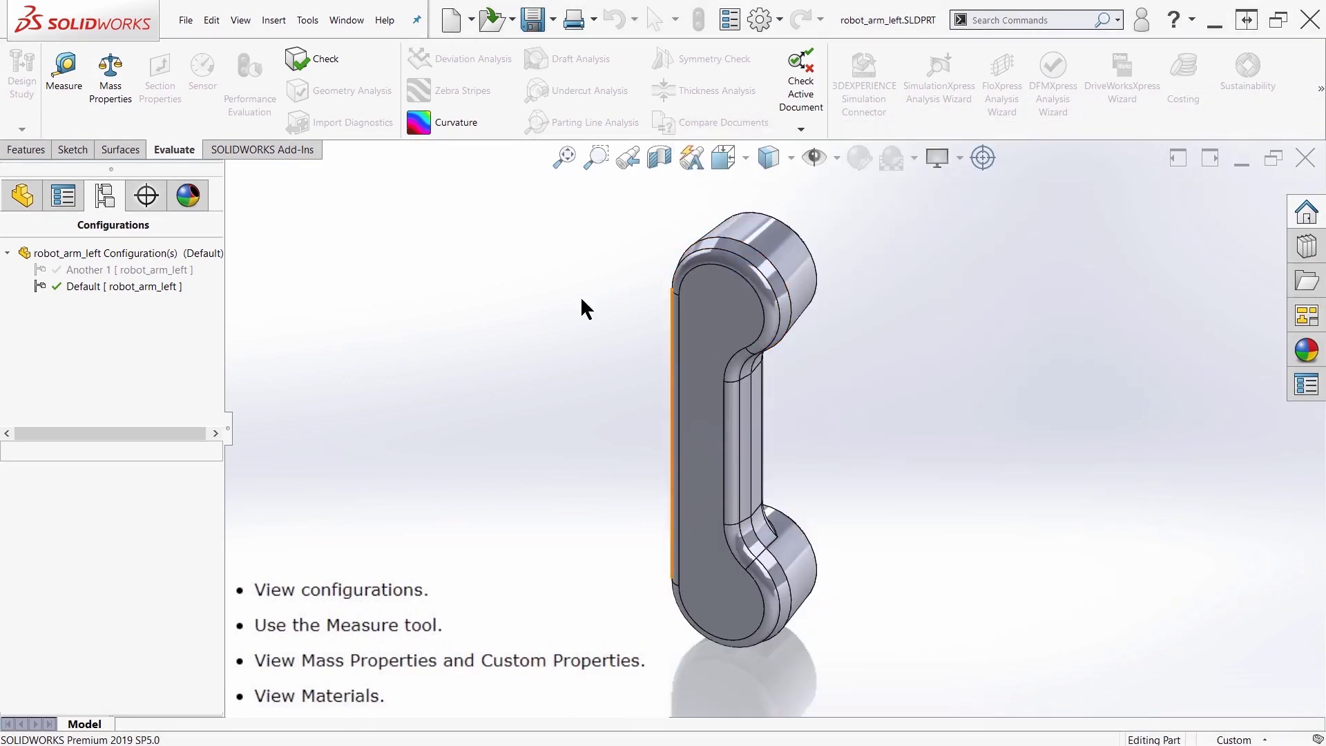
{"action": "left_click", "coordinate": [23, 202]}
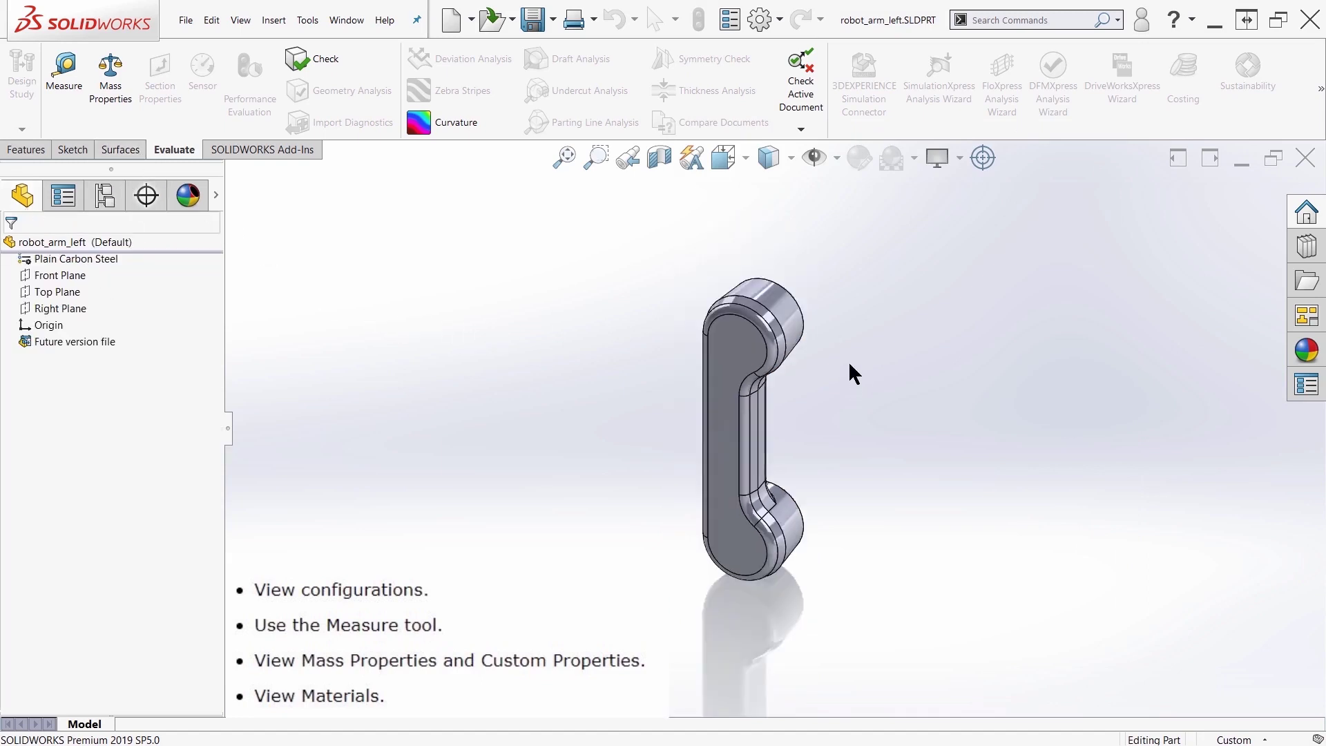
{"action": "middle_click_drag", "start_coordinate": [850, 373], "coordinate": [828, 413]}
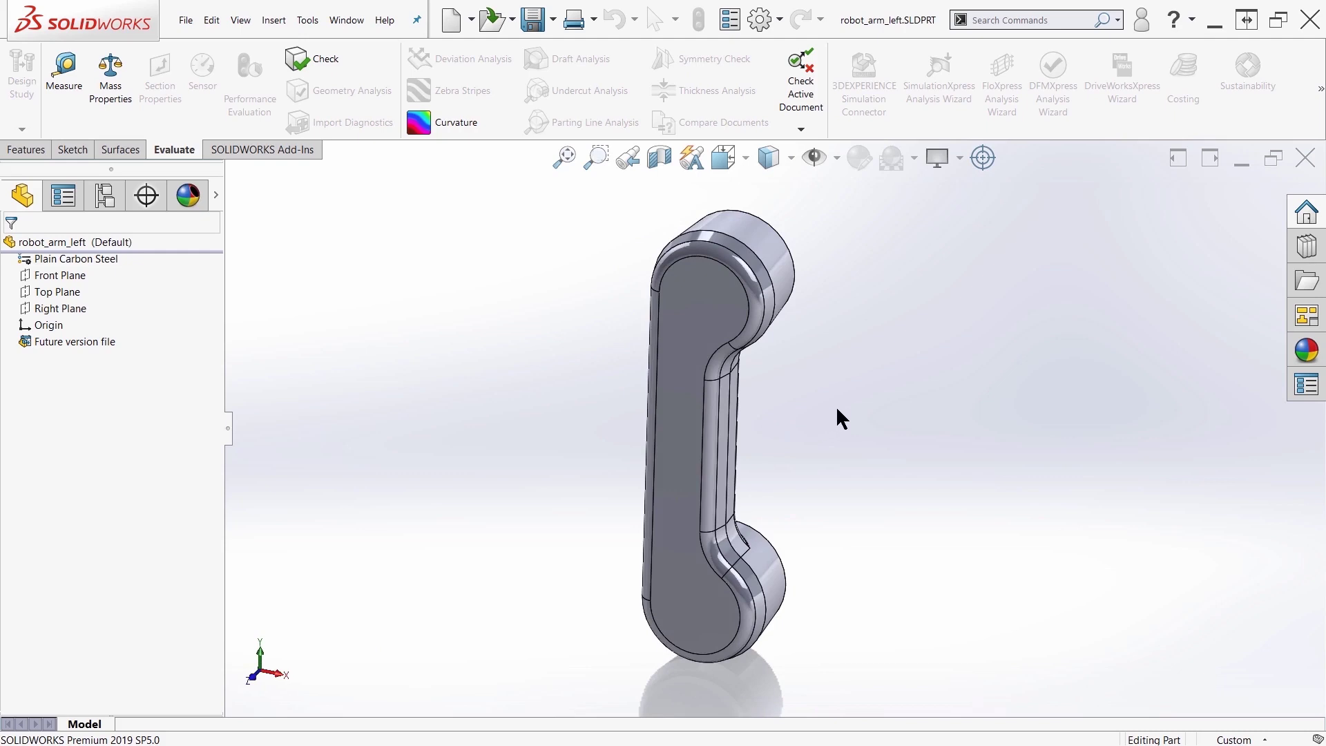
{"action": "key", "text": "ctrl+Tab"}
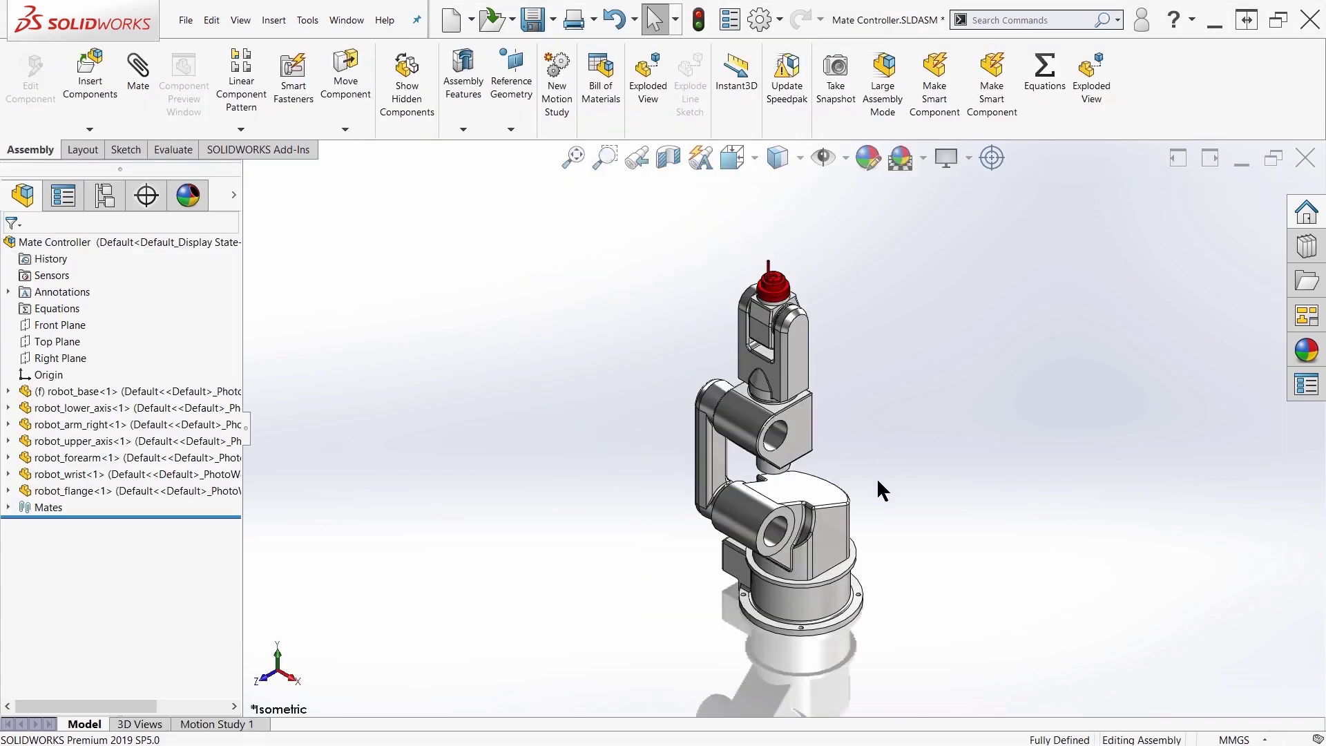
Step: Insert robot_arm_left from the open documents into the Mate Controller assembly beside the robot
{"action": "scroll", "coordinate": [821, 566], "scroll_direction": "down", "scroll_amount": 5}
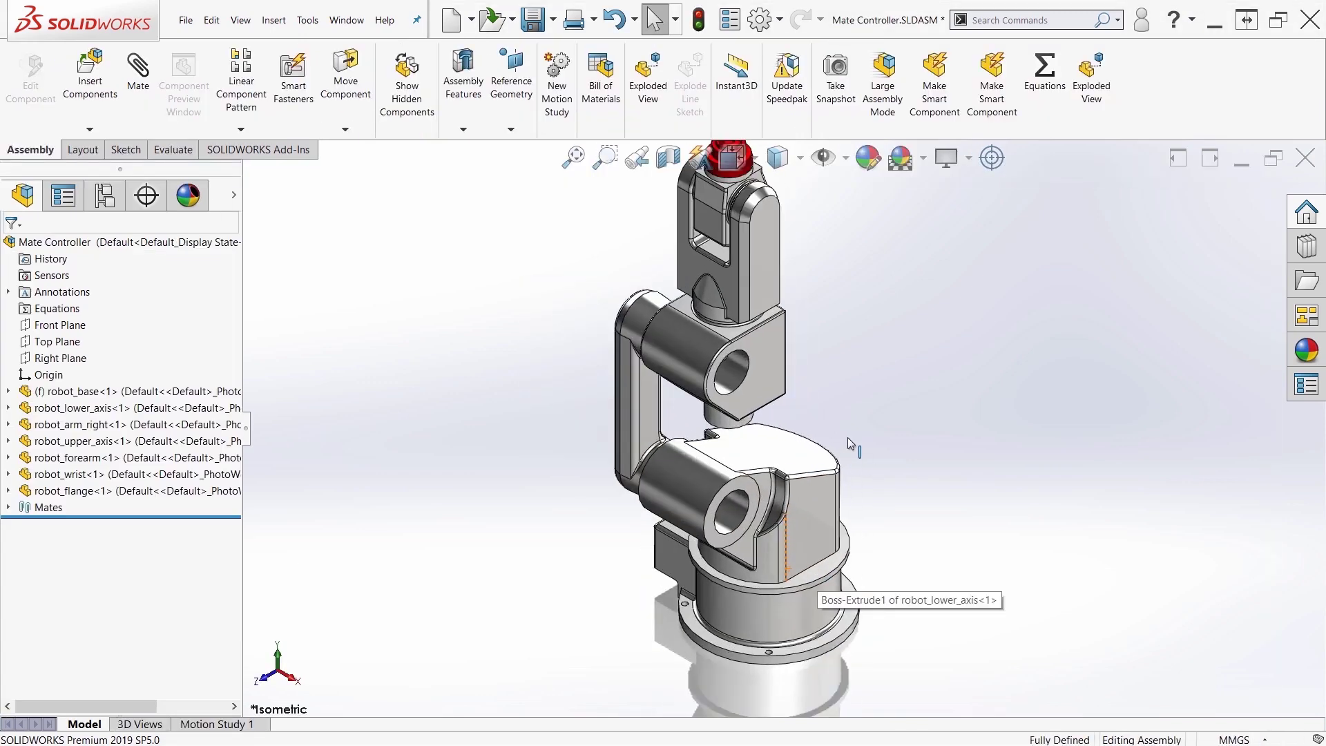
{"action": "middle_click_drag", "start_coordinate": [847, 438], "coordinate": [880, 388]}
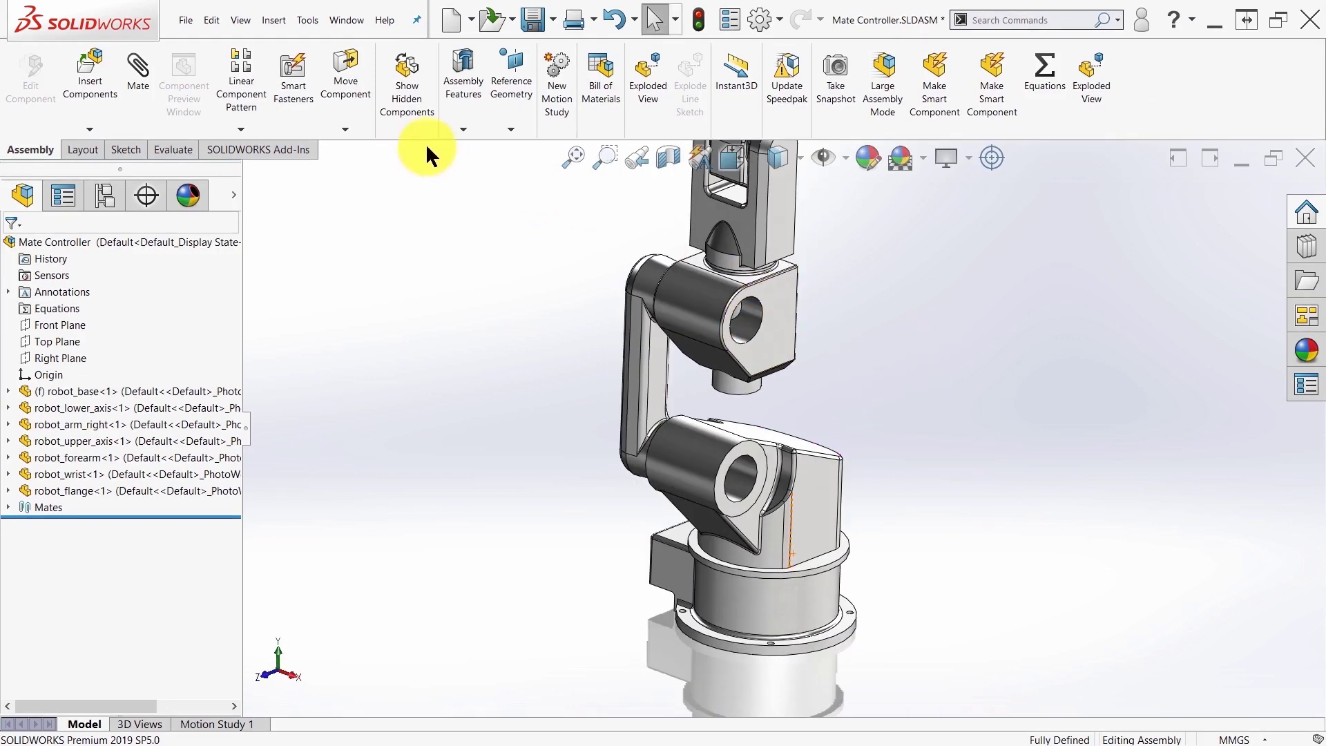
{"action": "left_click", "coordinate": [101, 101]}
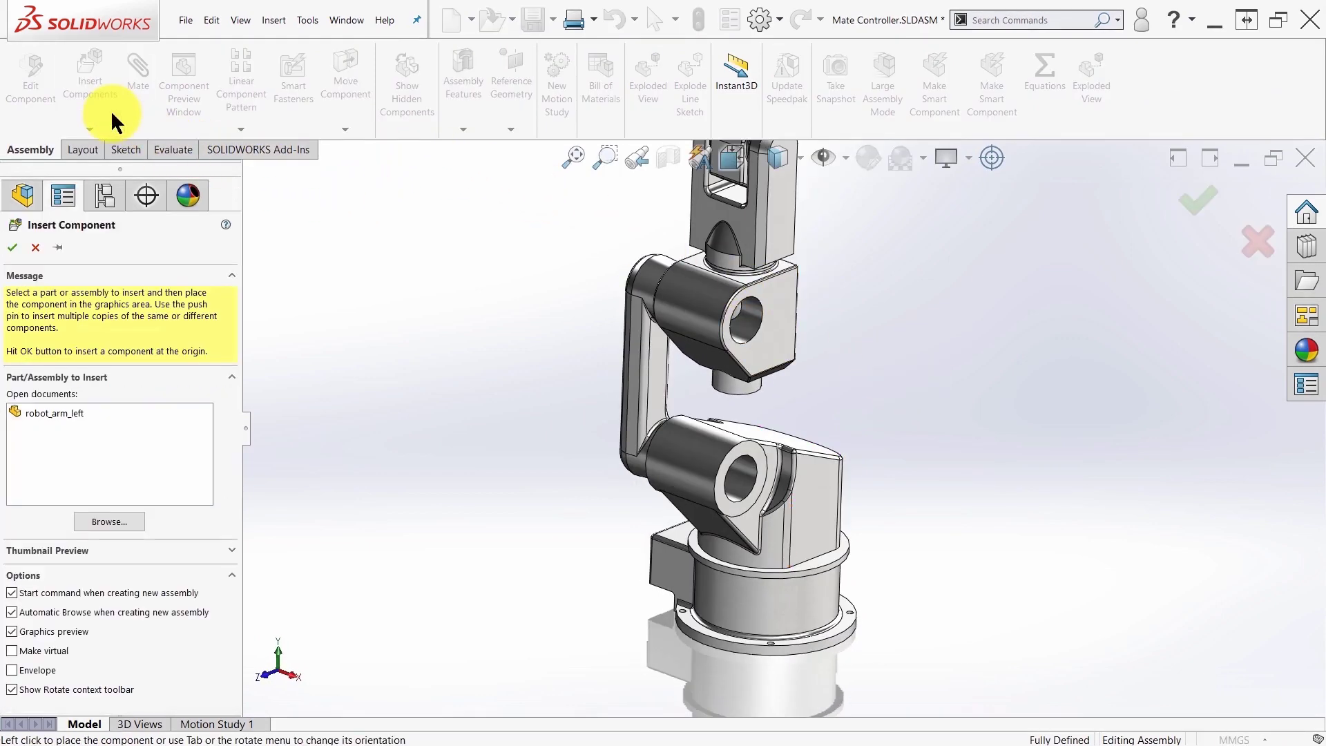
{"action": "left_click", "coordinate": [52, 412]}
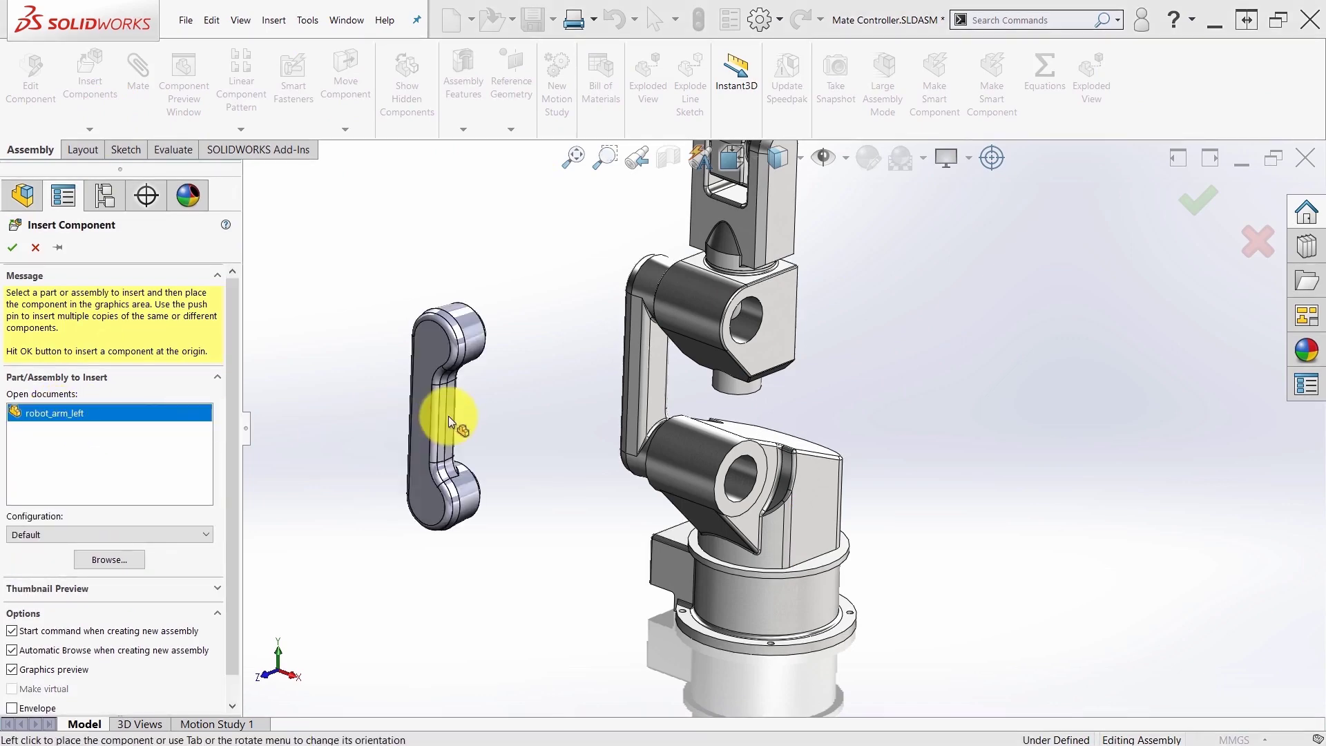
{"action": "left_click", "coordinate": [465, 415]}
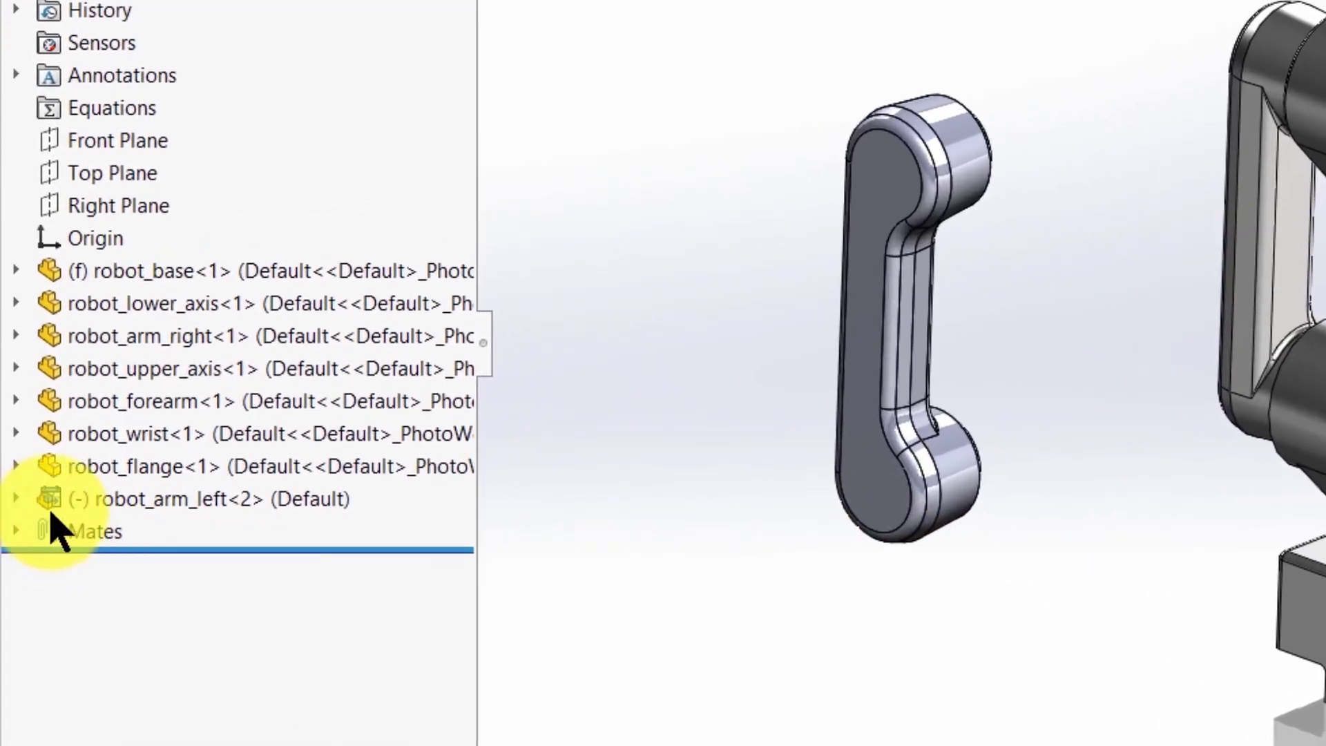
{"action": "left_click", "coordinate": [54, 472]}
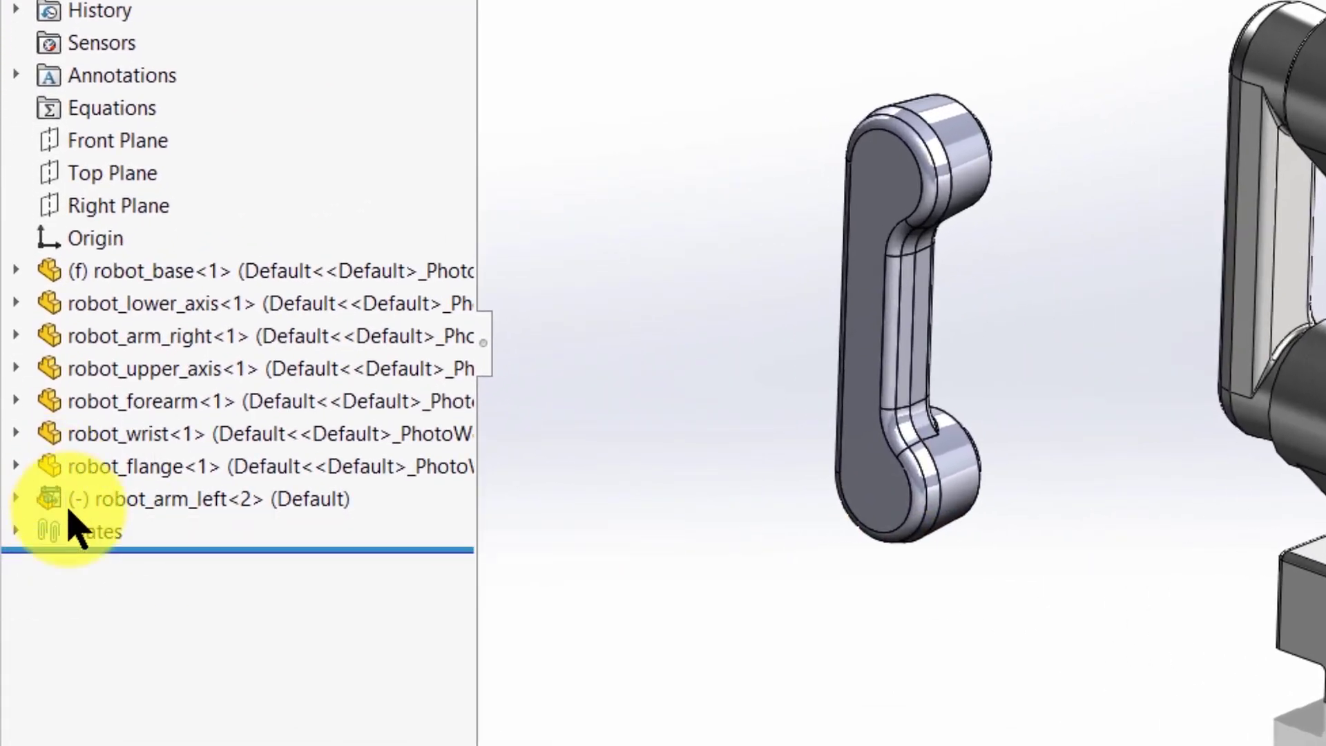
Step: Expand robot_arm_left<2> to reveal its material, planes, origin and future-version entry
{"action": "left_click", "coordinate": [14, 500]}
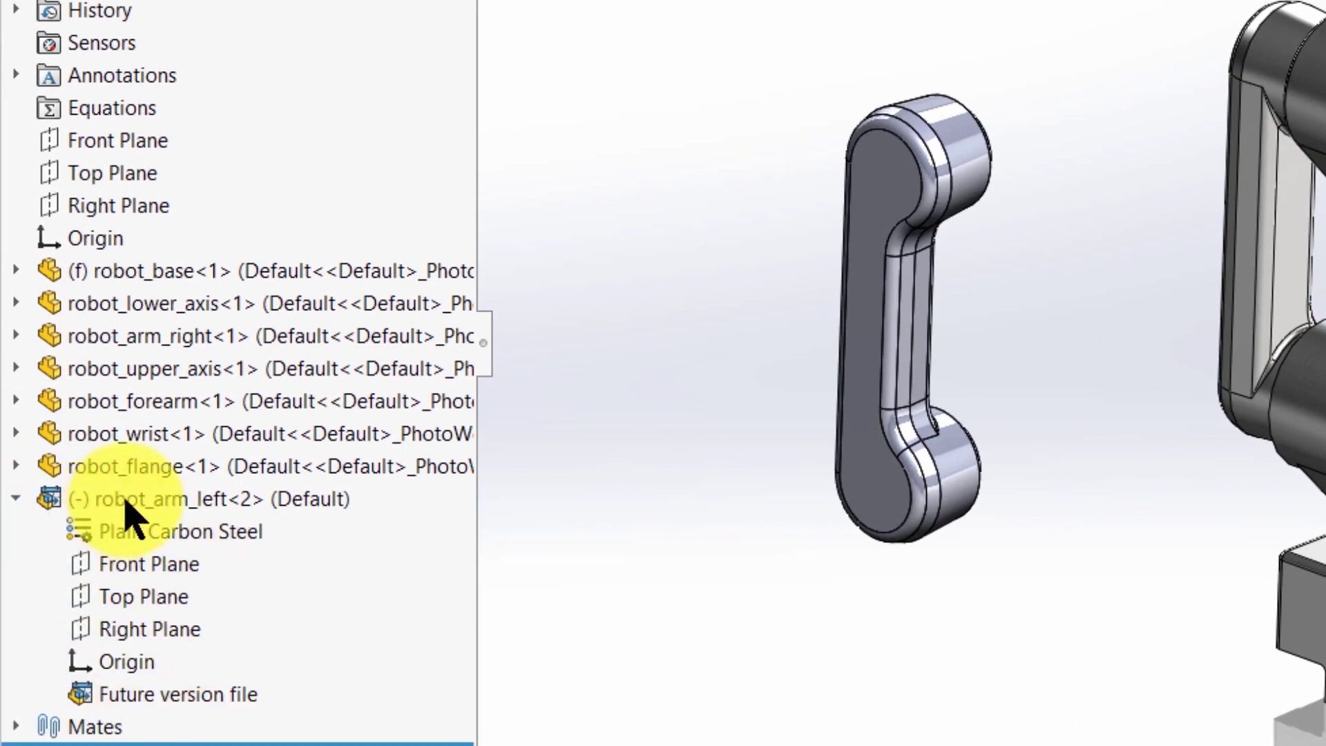
{"action": "right_click", "coordinate": [126, 501]}
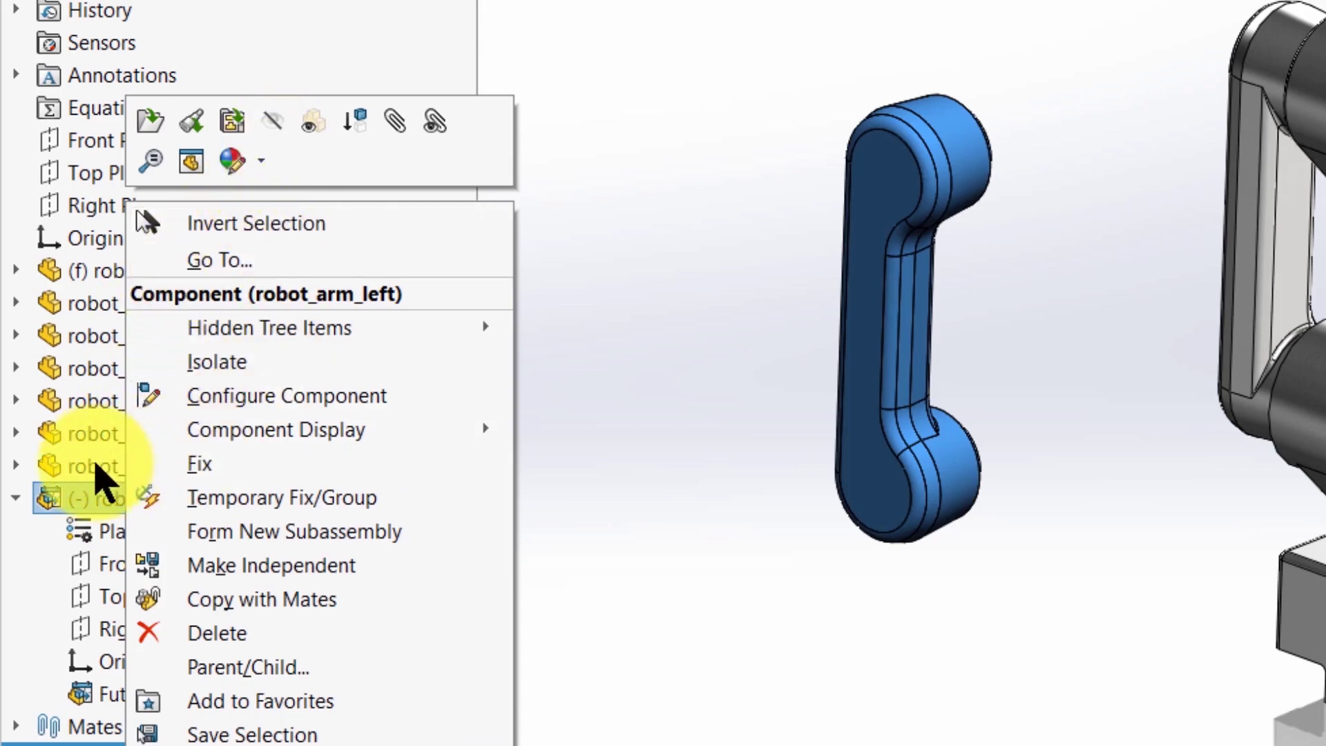
{"action": "right_click", "coordinate": [95, 466]}
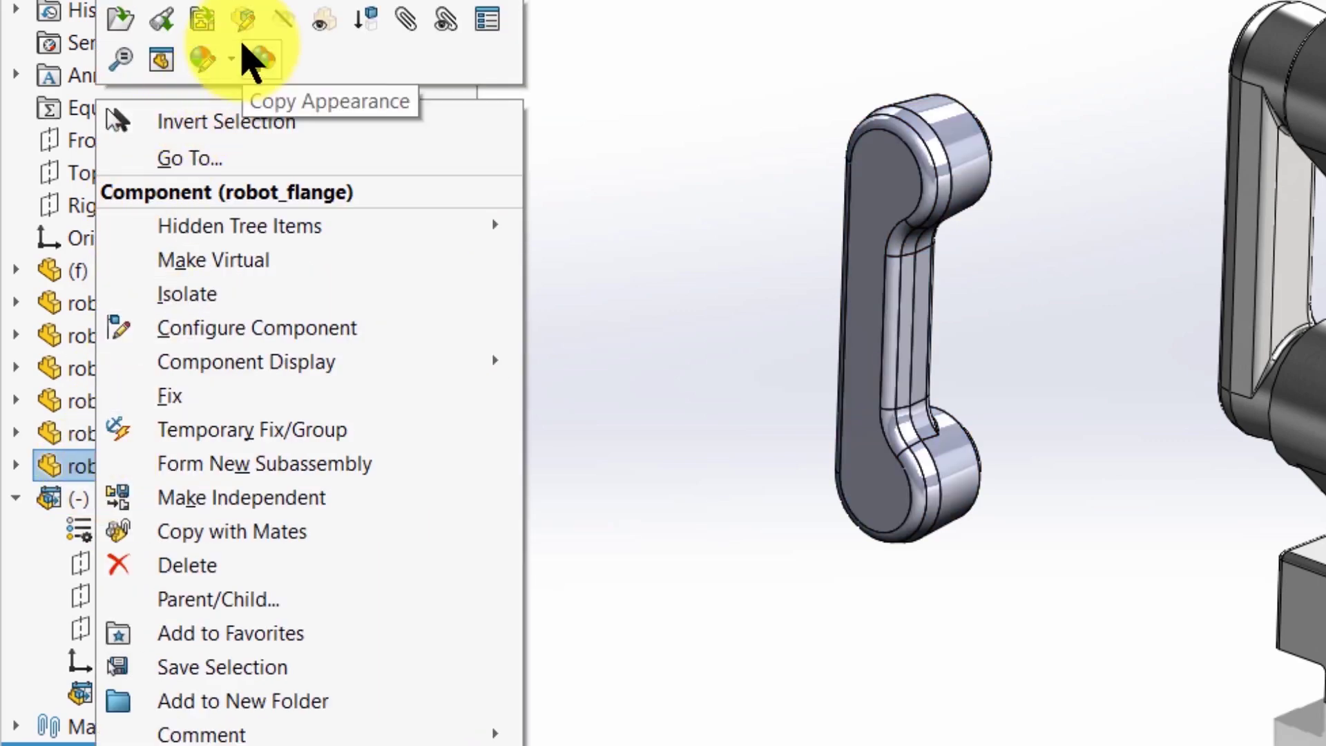
{"action": "left_click", "coordinate": [669, 343]}
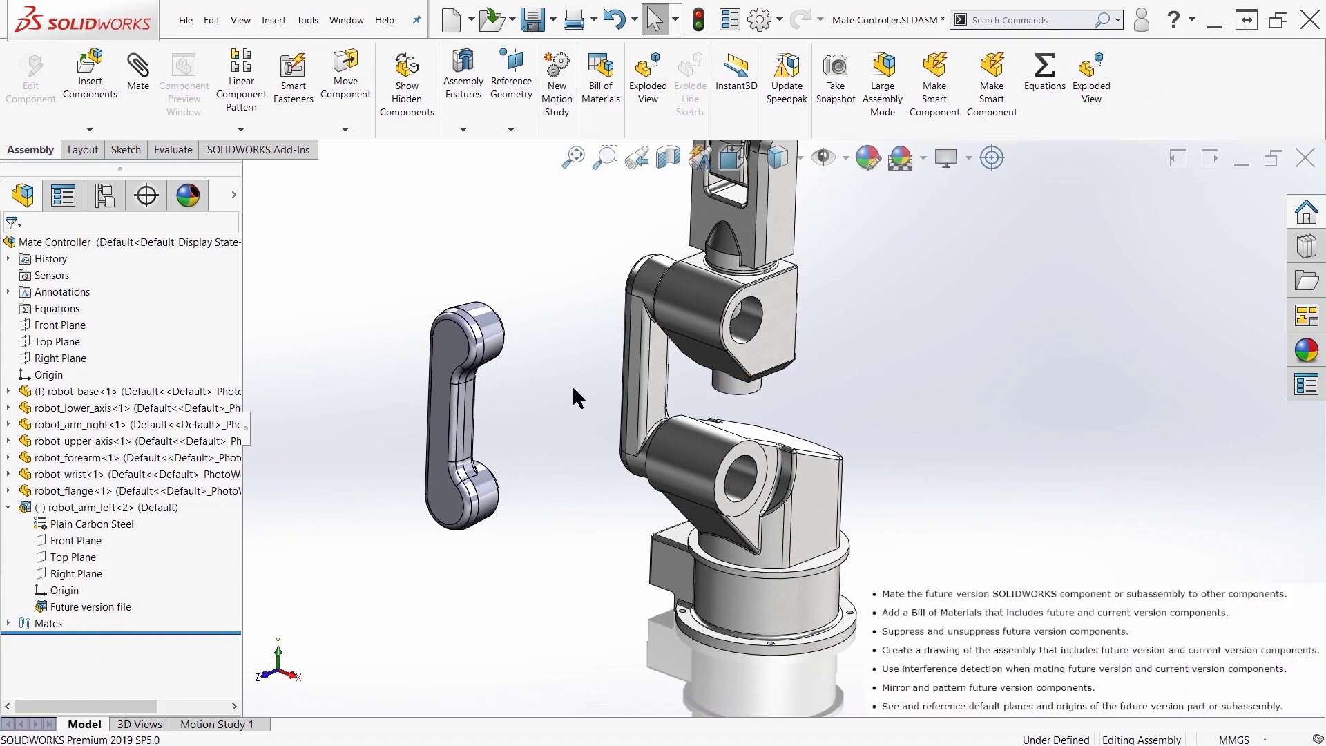
{"action": "middle_click_drag", "start_coordinate": [572, 384], "coordinate": [532, 360]}
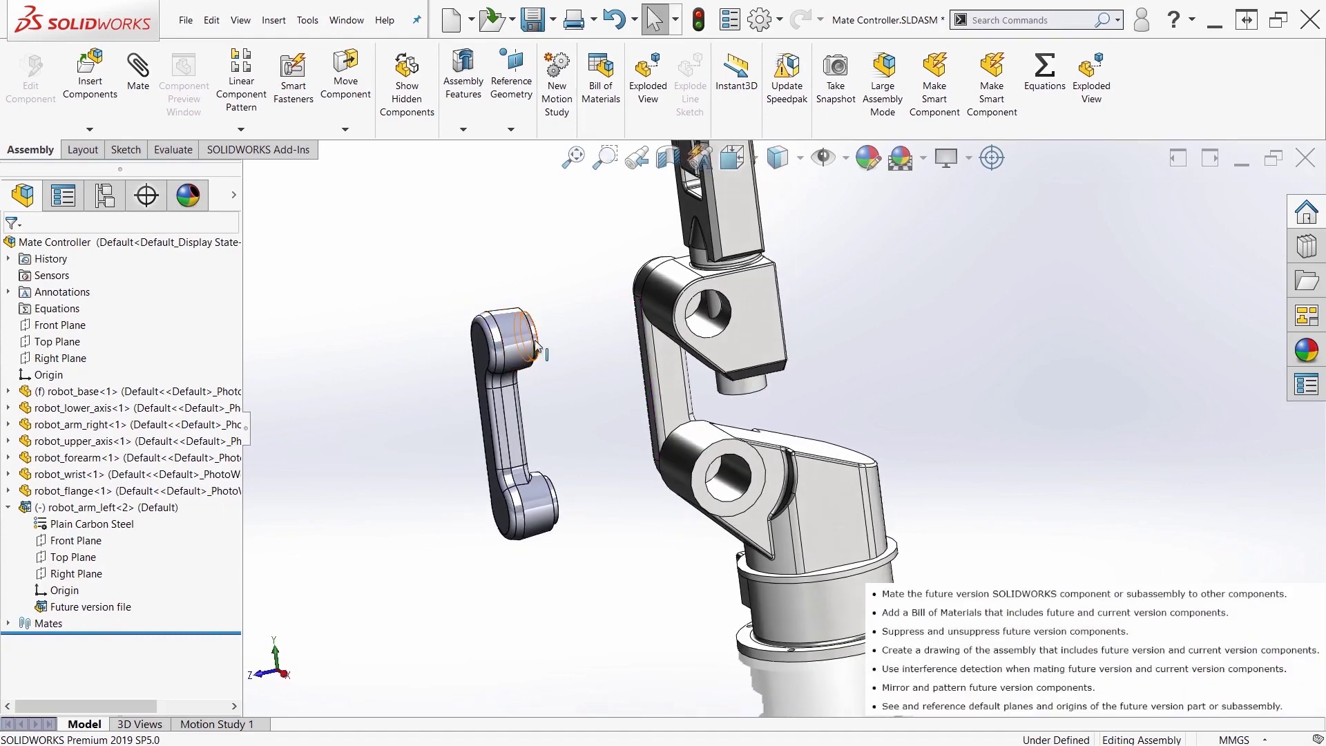
Step: Make the arm's round end face concentric with the robot's upper axis hole
{"action": "left_click", "coordinate": [537, 345]}
{"action": "left_click", "coordinate": [717, 331], "text": "ctrl"}
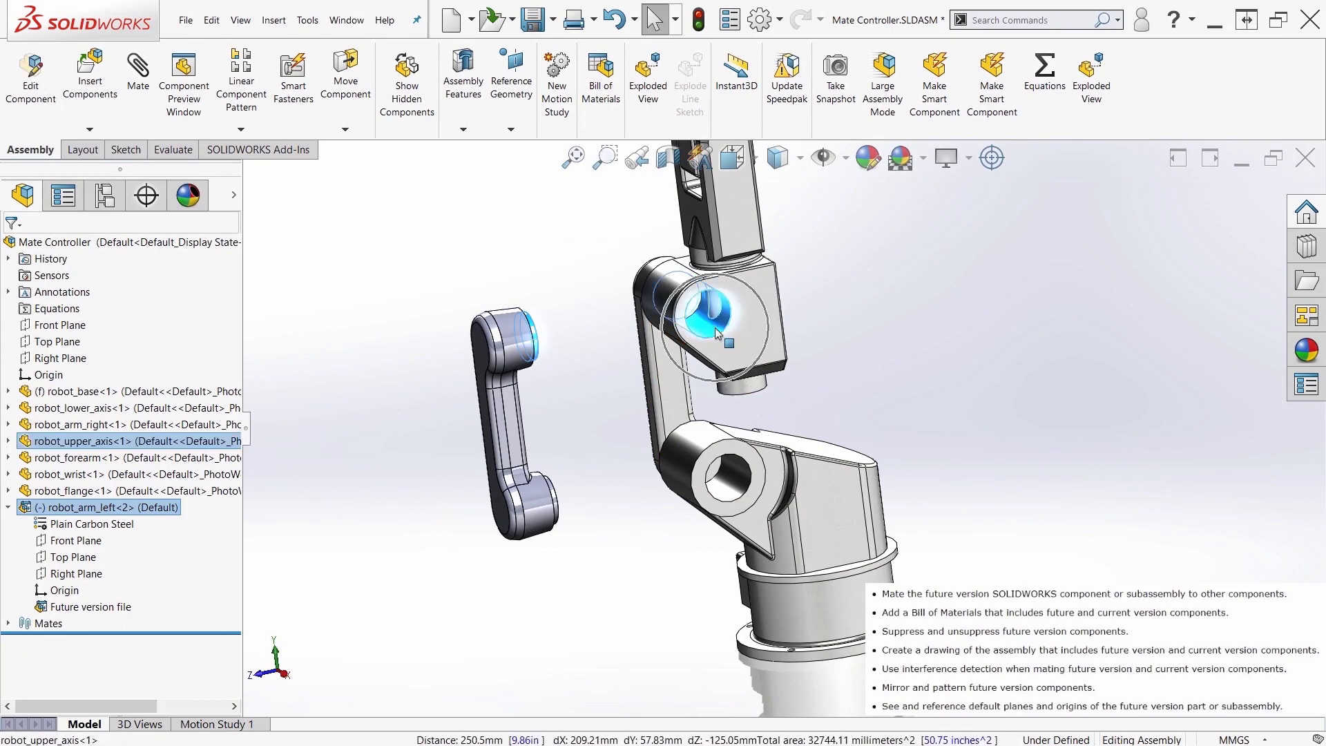
{"action": "left_click", "coordinate": [817, 318]}
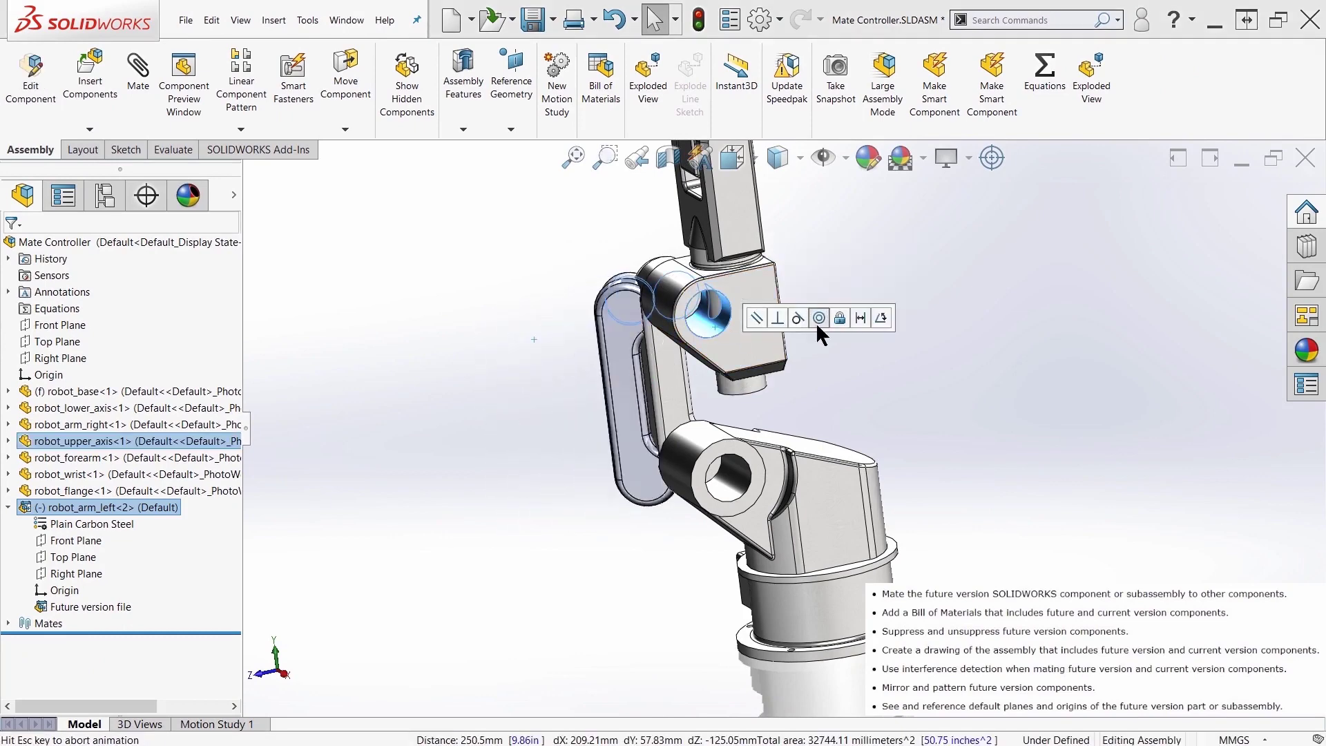
{"action": "left_click_drag", "start_coordinate": [681, 388], "coordinate": [950, 373]}
{"action": "key", "text": "ctrl+1"}
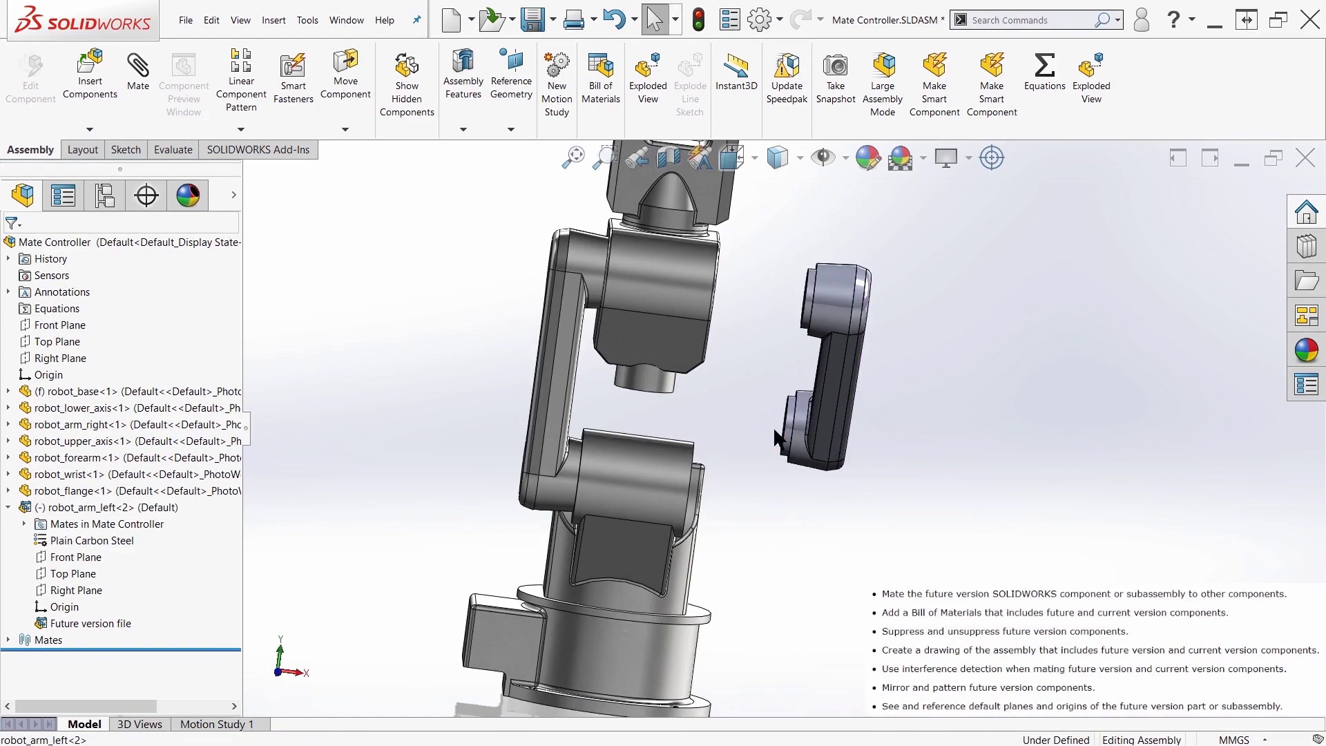
Step: Mate the arm link's 75mm circular edge to the lower bore to fully define it
{"action": "left_click", "coordinate": [794, 433]}
{"action": "middle_click_drag", "start_coordinate": [794, 432], "coordinate": [691, 442]}
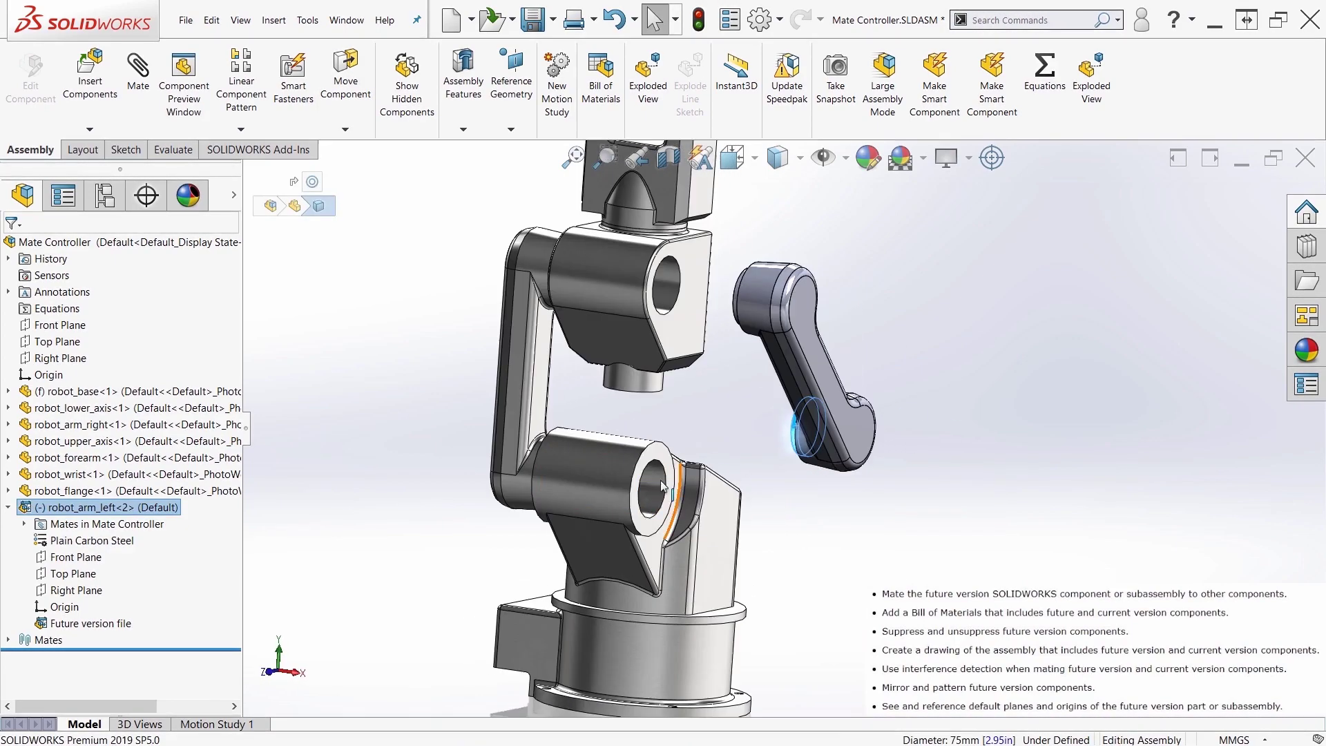
{"action": "left_click", "coordinate": [653, 487]}
{"action": "middle_click_drag", "start_coordinate": [834, 552], "coordinate": [825, 313]}
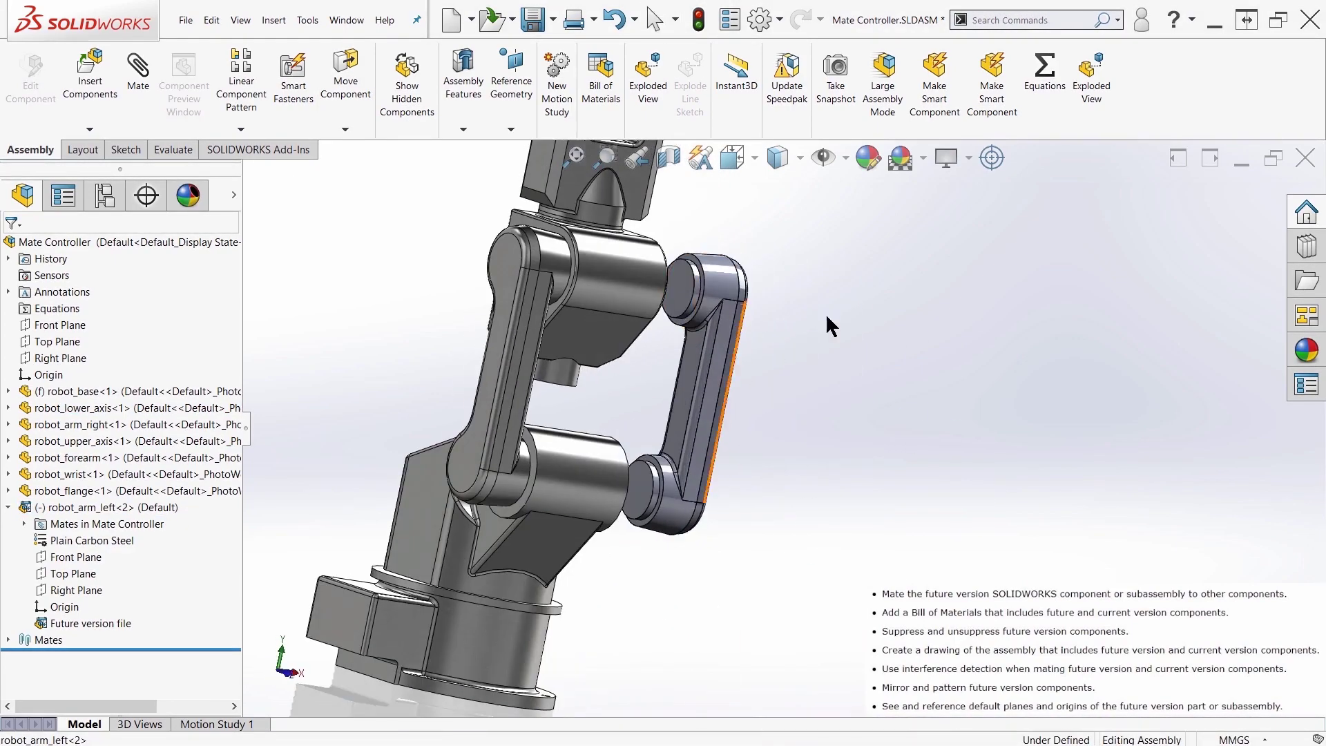
{"action": "left_click", "coordinate": [703, 280]}
{"action": "scroll", "coordinate": [766, 394], "scroll_direction": "down", "scroll_amount": 5}
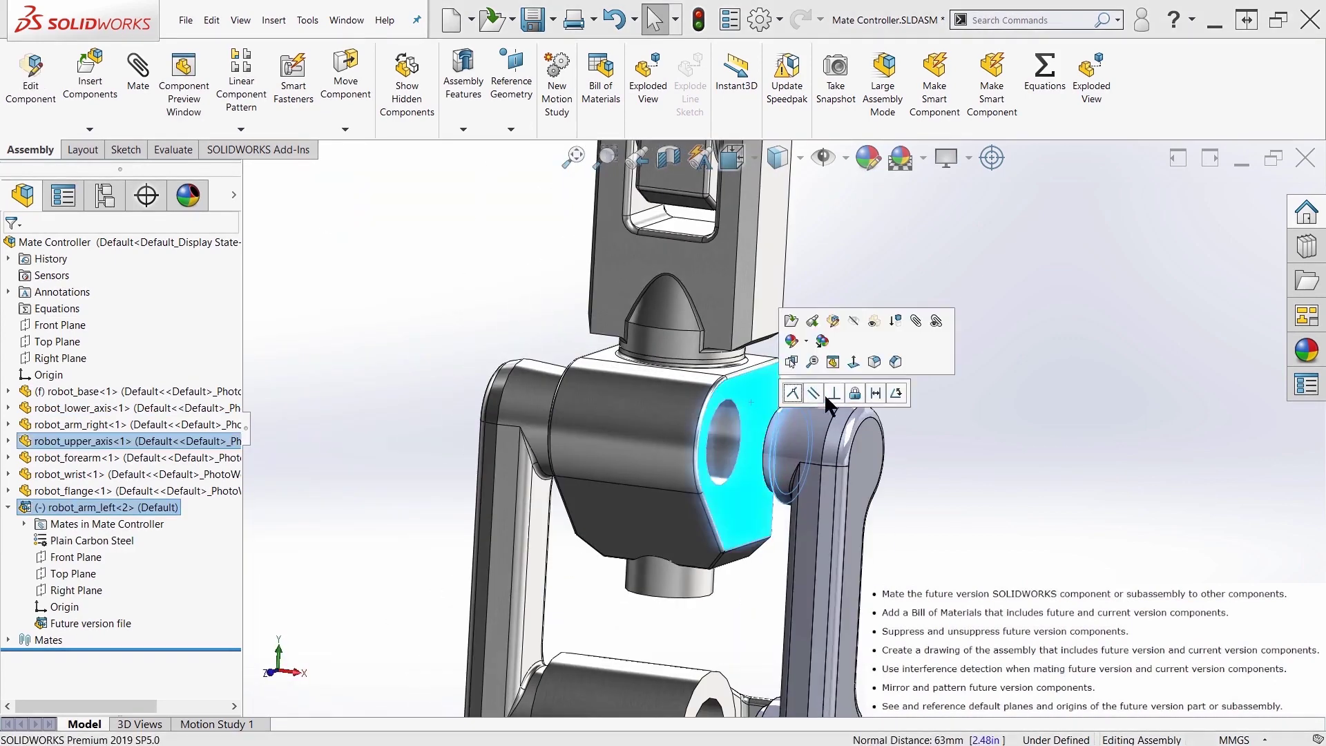
{"action": "left_click", "coordinate": [826, 398]}
{"action": "scroll", "coordinate": [870, 483], "scroll_direction": "up", "scroll_amount": 5}
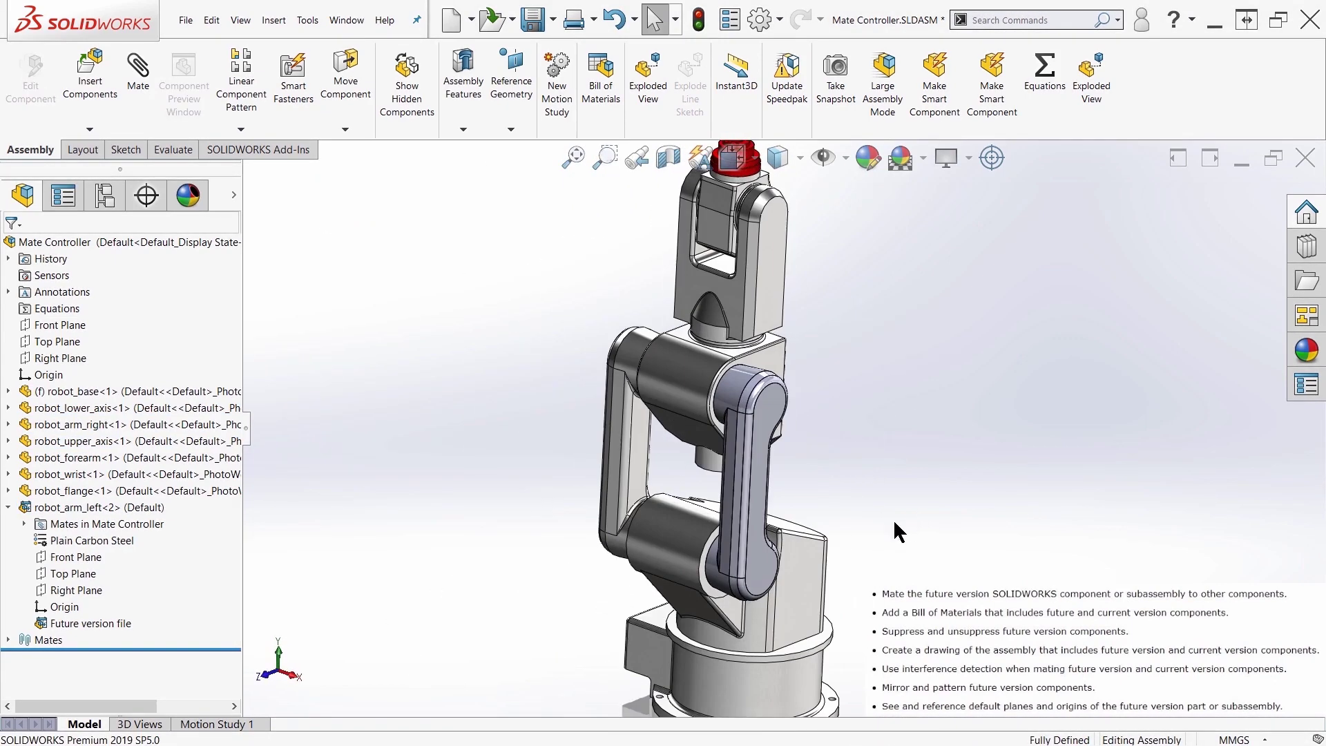
{"action": "right_click", "coordinate": [114, 506]}
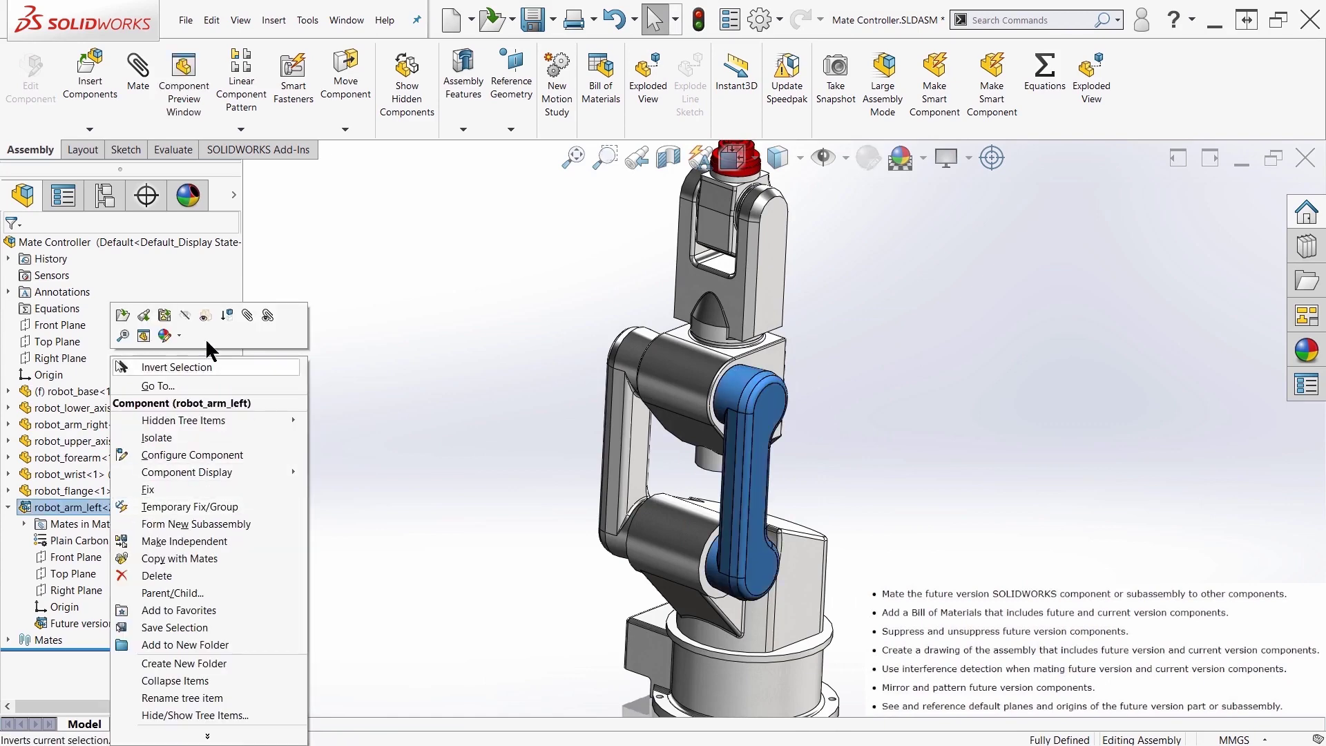
{"action": "left_click", "coordinate": [217, 335]}
{"action": "right_click", "coordinate": [121, 503]}
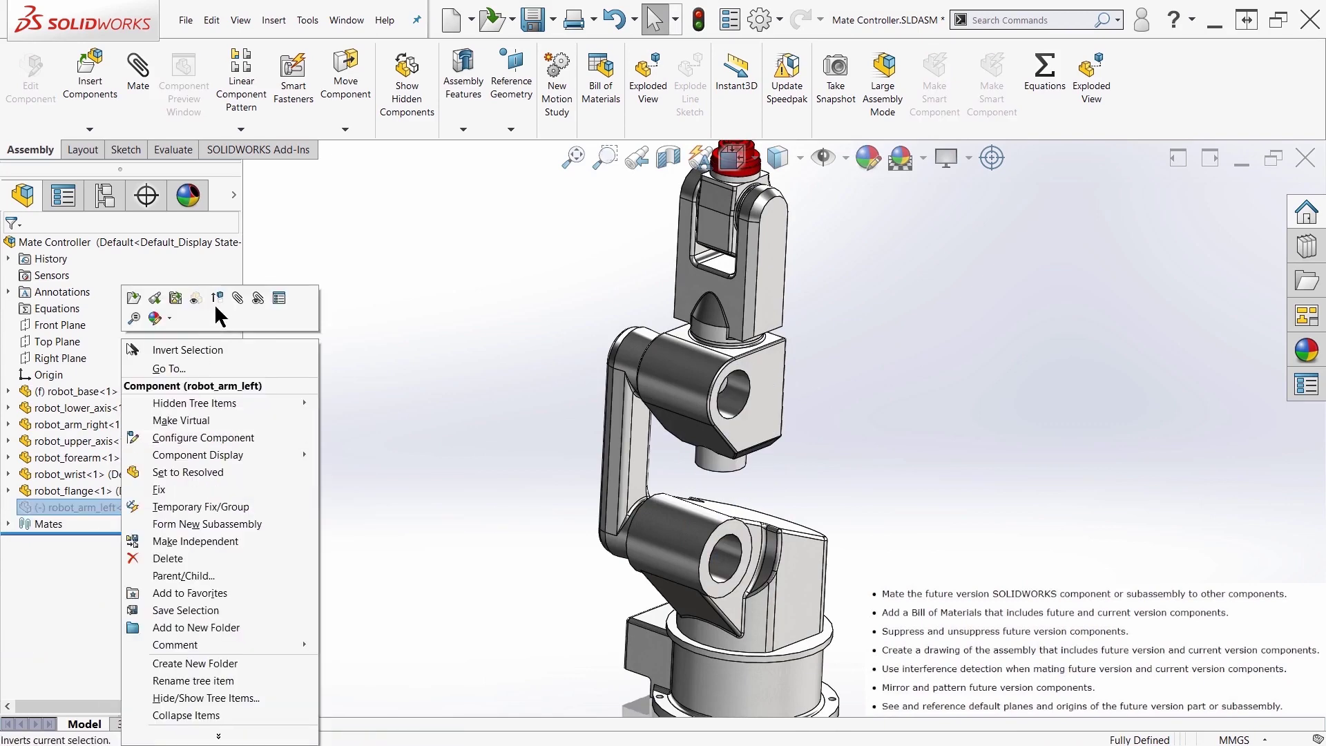
{"action": "left_click", "coordinate": [217, 328]}
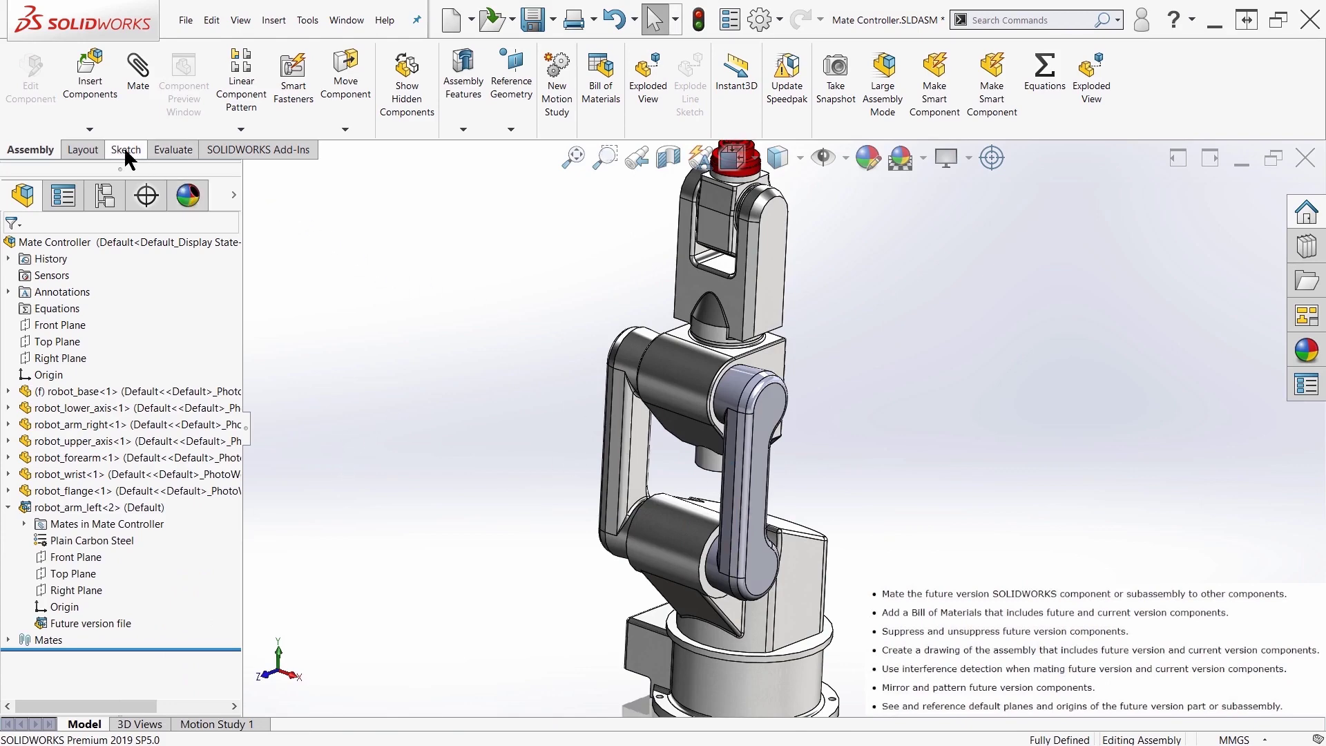
Step: Run Interference Detection: none found, then eight when coincidence counts as interference
{"action": "left_click", "coordinate": [170, 150]}
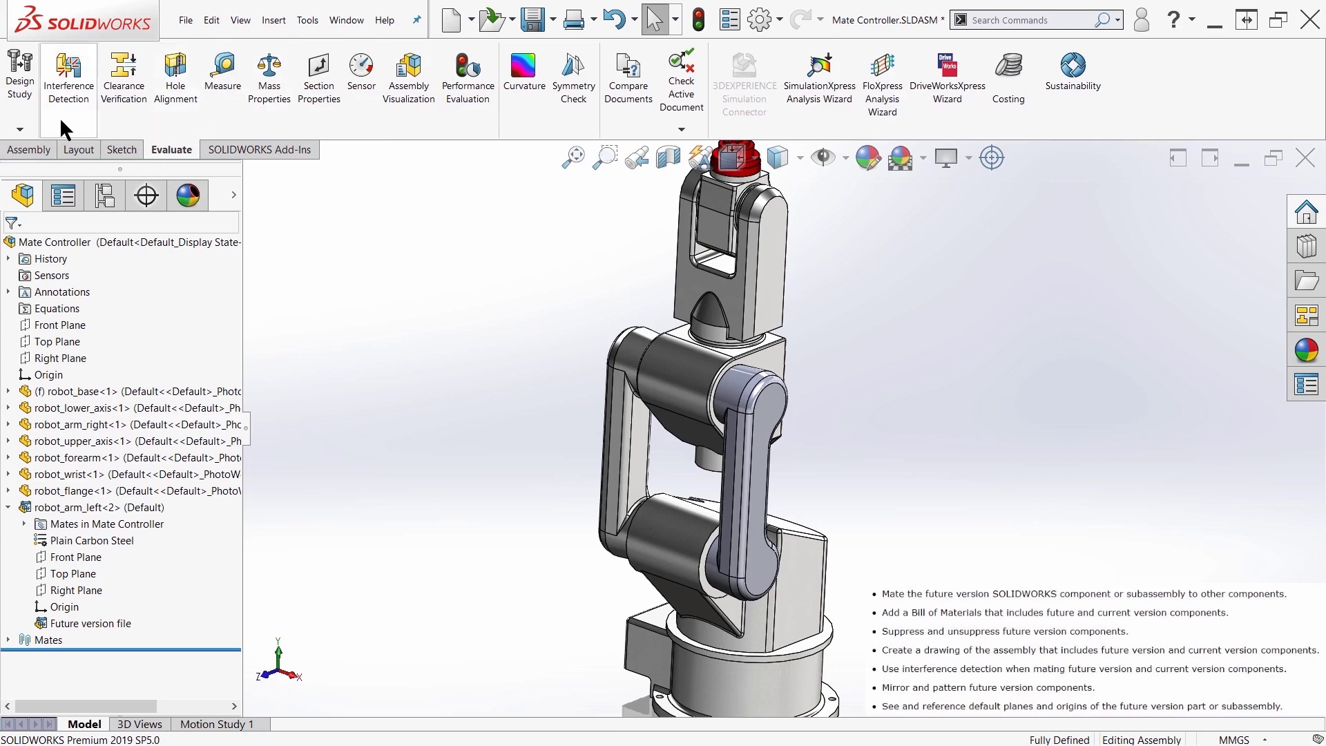
{"action": "left_click", "coordinate": [69, 76]}
{"action": "left_click", "coordinate": [112, 335]}
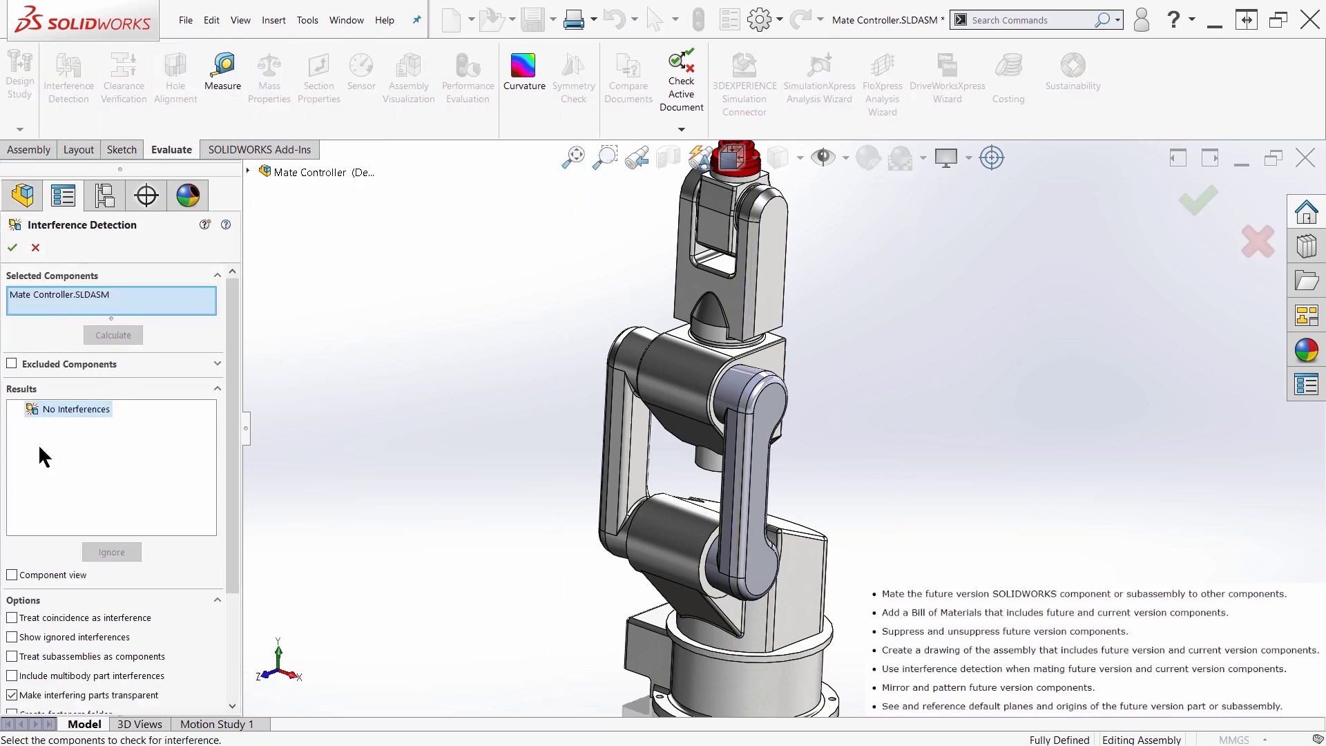
{"action": "left_click", "coordinate": [12, 618]}
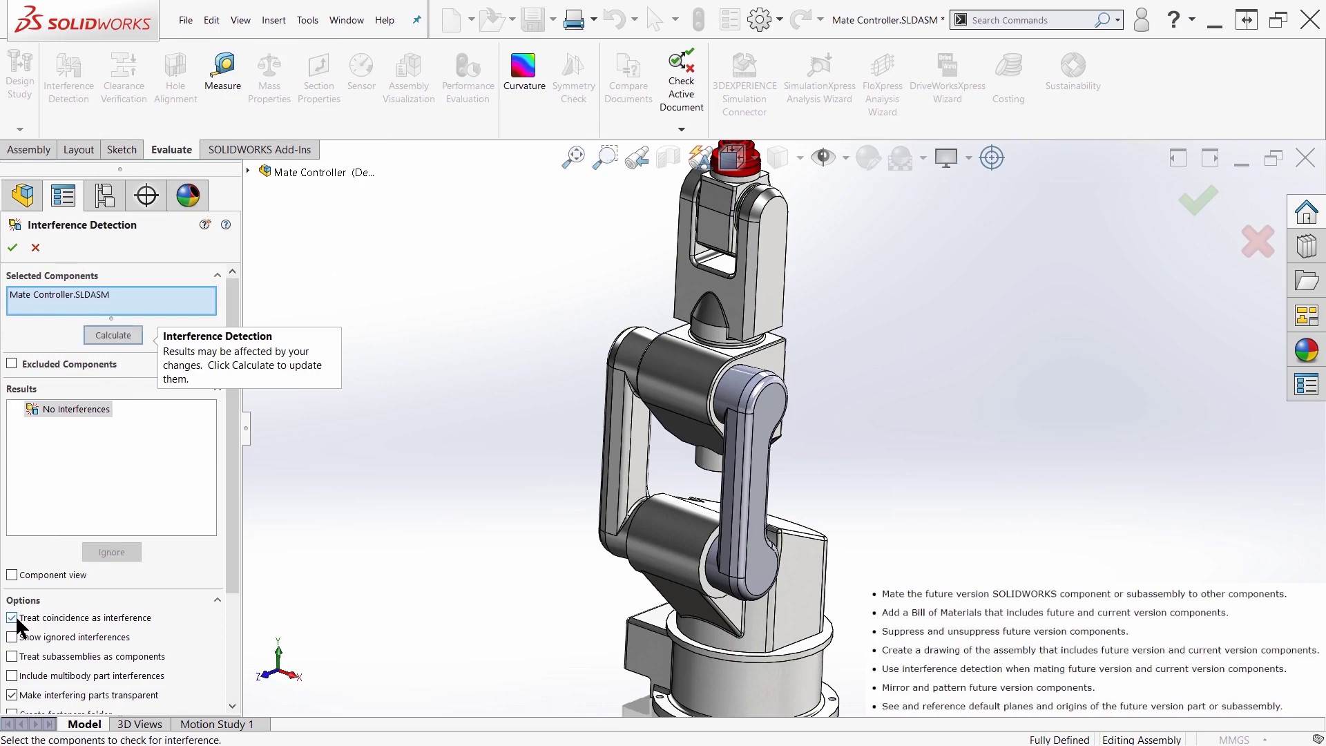
{"action": "left_click", "coordinate": [110, 338]}
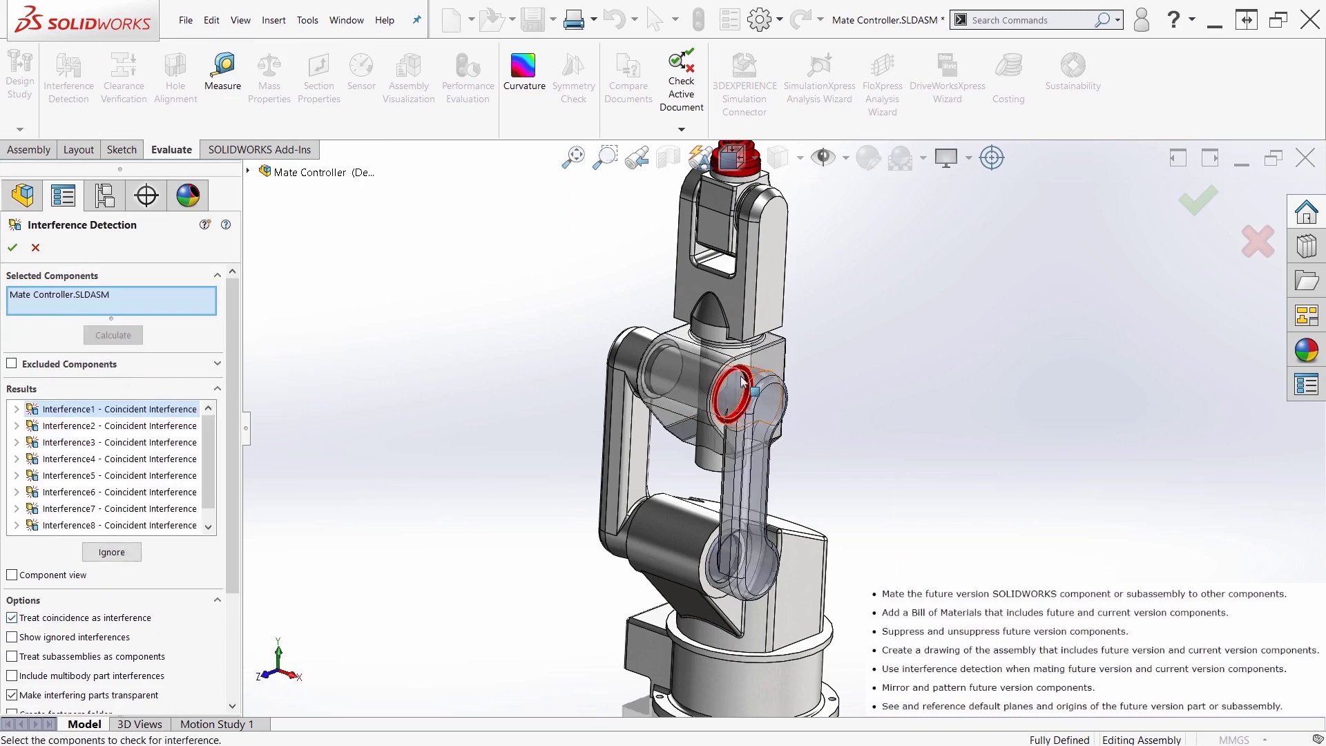
{"action": "left_click", "coordinate": [34, 248]}
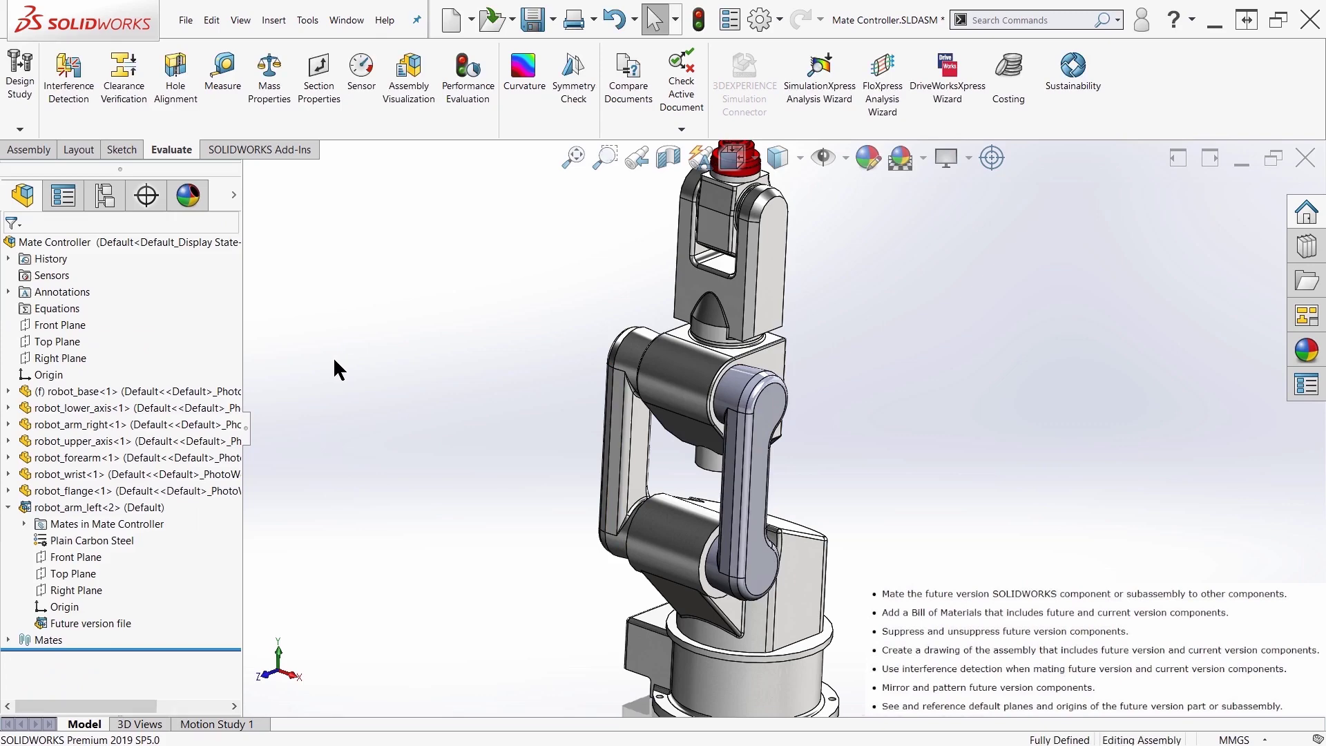
Step: Make a drawing from the assembly and place its current view on Sheet1
{"action": "key", "text": "f"}
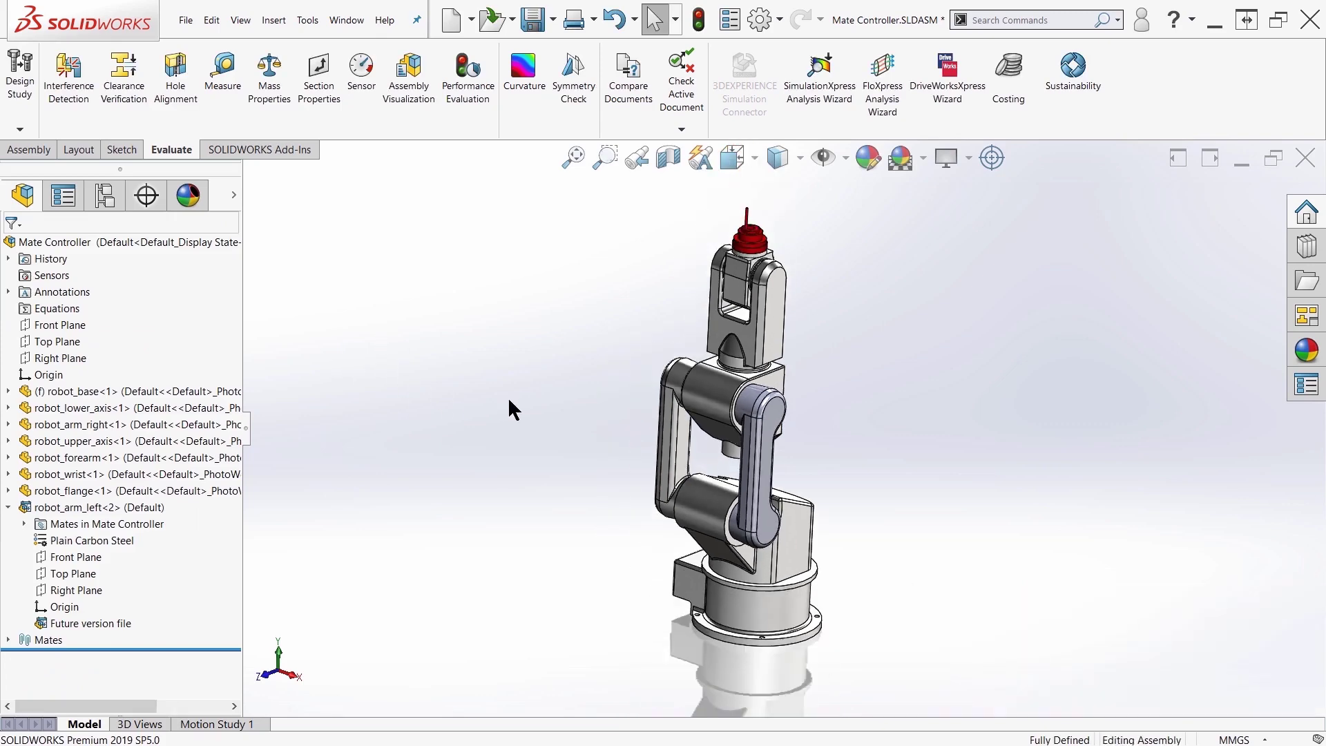
{"action": "left_click", "coordinate": [185, 28]}
{"action": "left_click", "coordinate": [217, 138]}
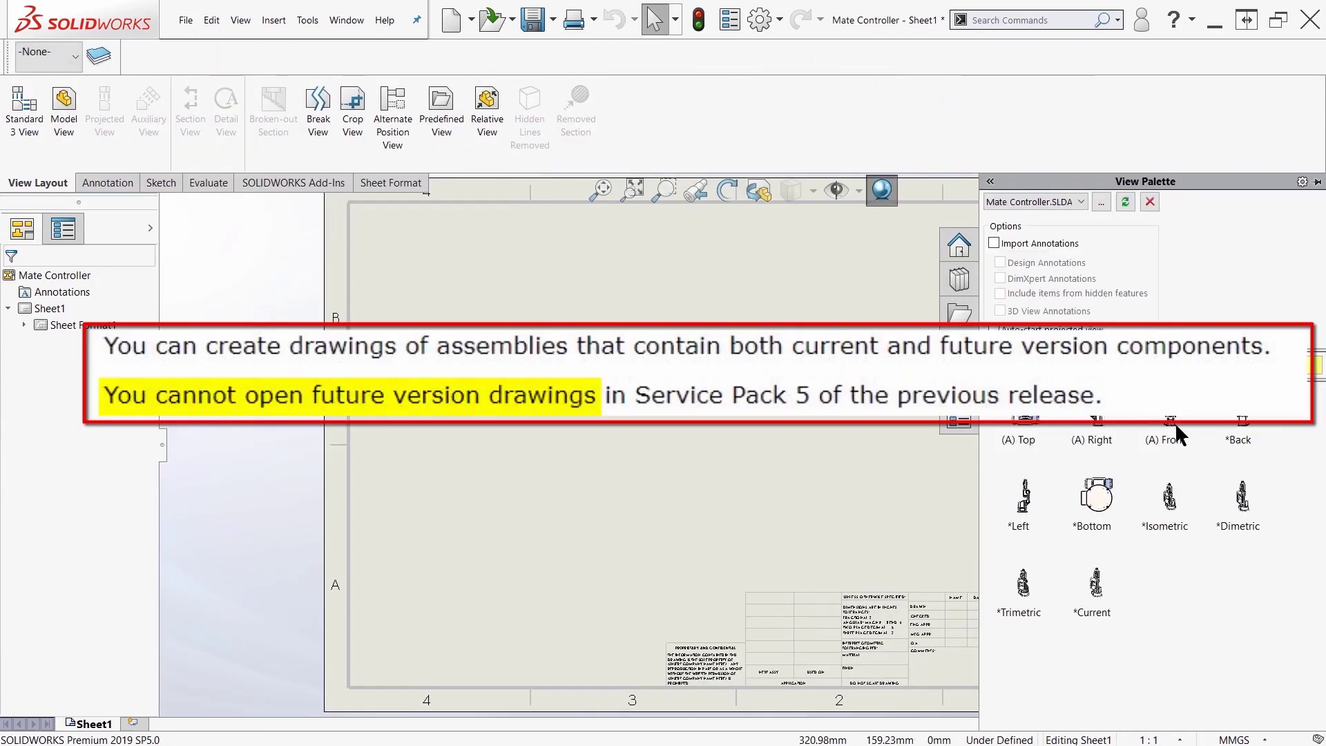
{"action": "mouse_move", "coordinate": [1092, 599]}
{"action": "left_mouse_down"}
{"action": "mouse_move", "coordinate": [898, 538]}
{"action": "mouse_move", "coordinate": [677, 497]}
{"action": "mouse_move", "coordinate": [645, 476]}
{"action": "left_mouse_up"}
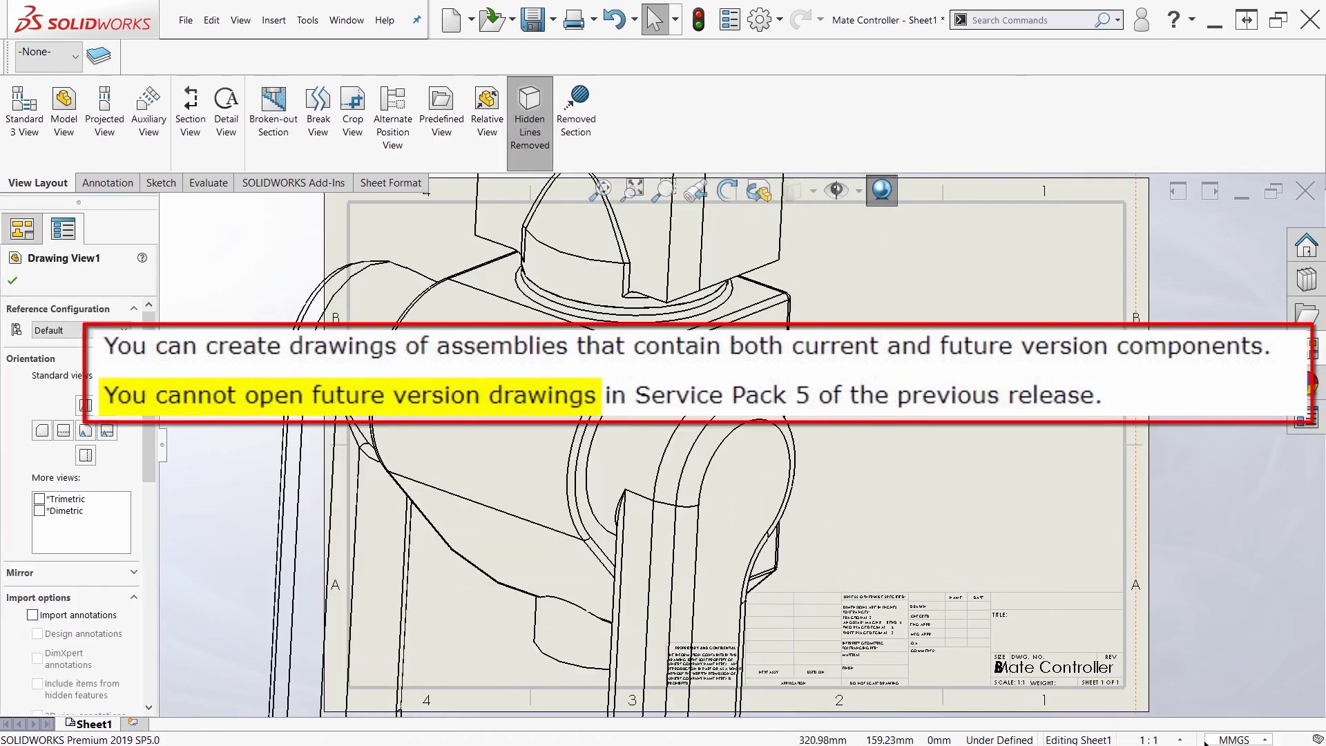
Step: Set the drawing sheet scale to 1:10
{"action": "left_click", "coordinate": [1169, 740]}
{"action": "left_click", "coordinate": [1149, 555]}
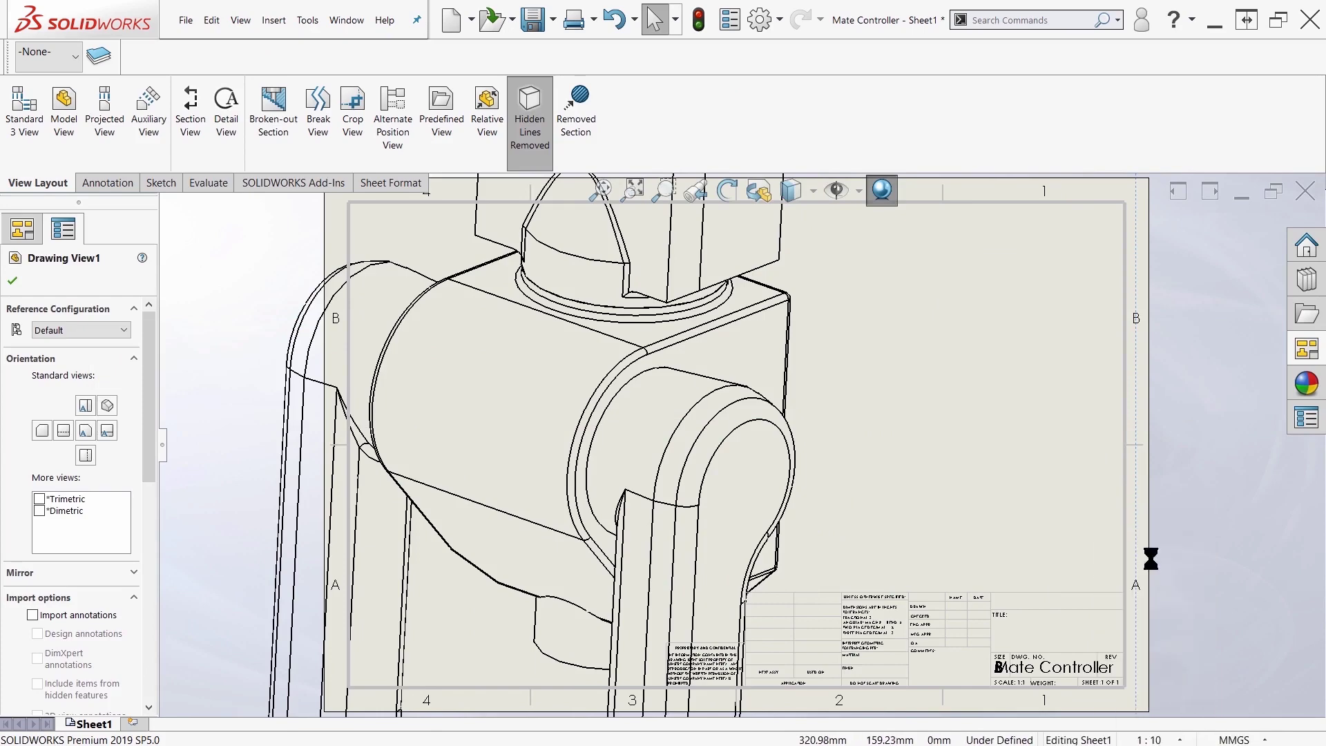
{"action": "scroll", "coordinate": [545, 421], "scroll_direction": "up", "scroll_amount": 2}
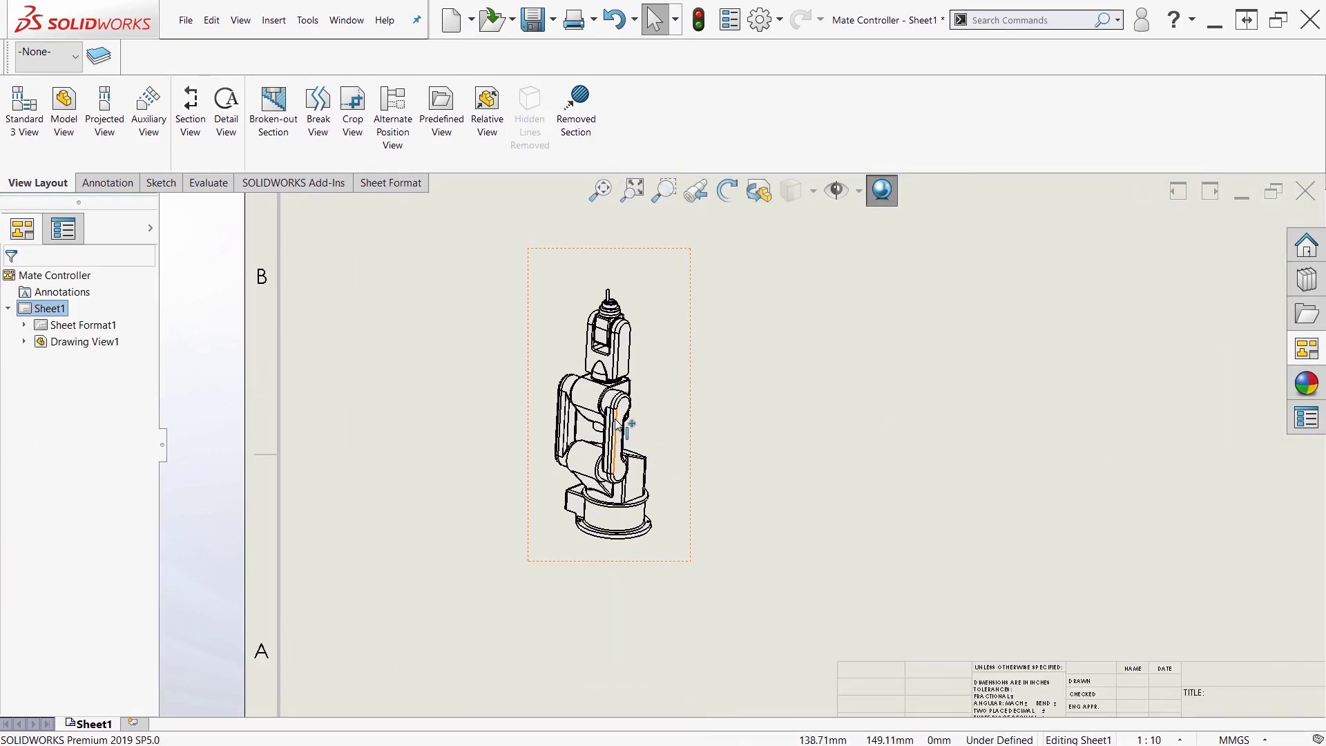
{"action": "left_click", "coordinate": [627, 424]}
{"action": "left_click", "coordinate": [850, 543]}
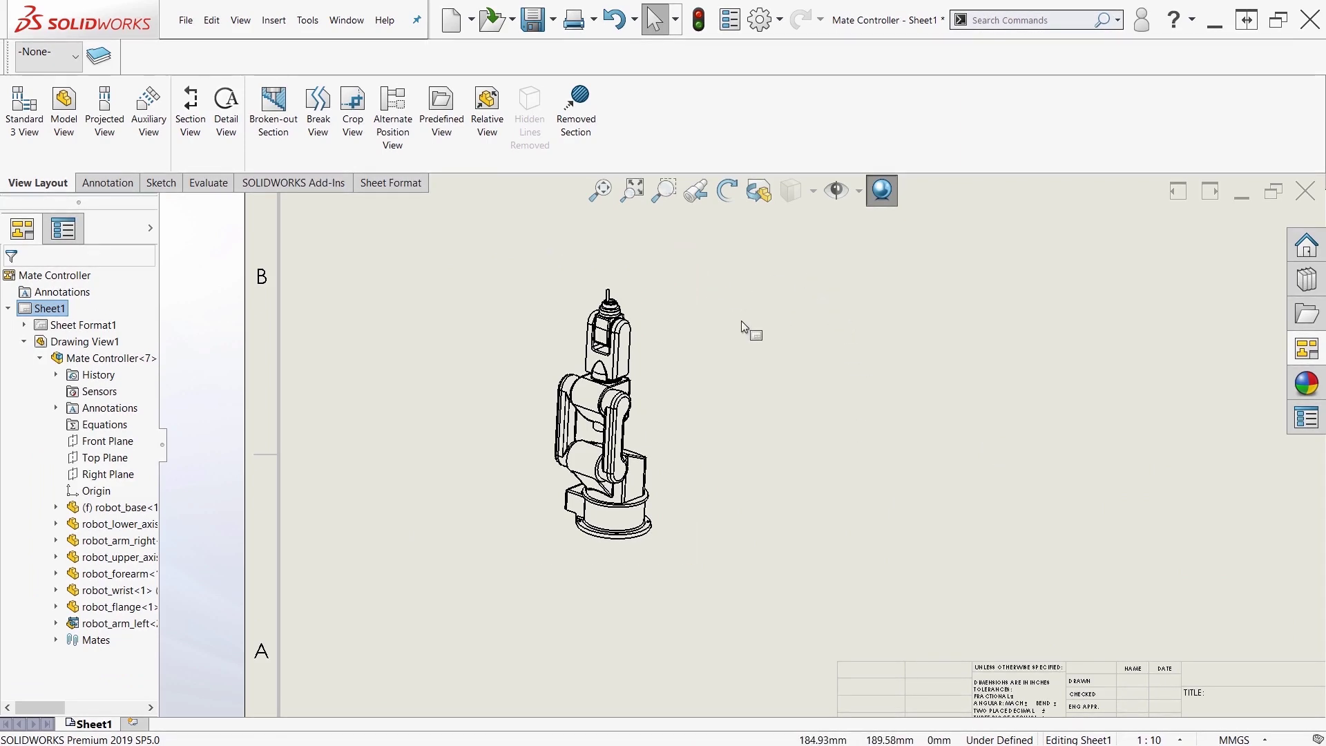
Step: Insert an eight-item Bill of Materials for the robot view above the title block
{"action": "left_click", "coordinate": [121, 178]}
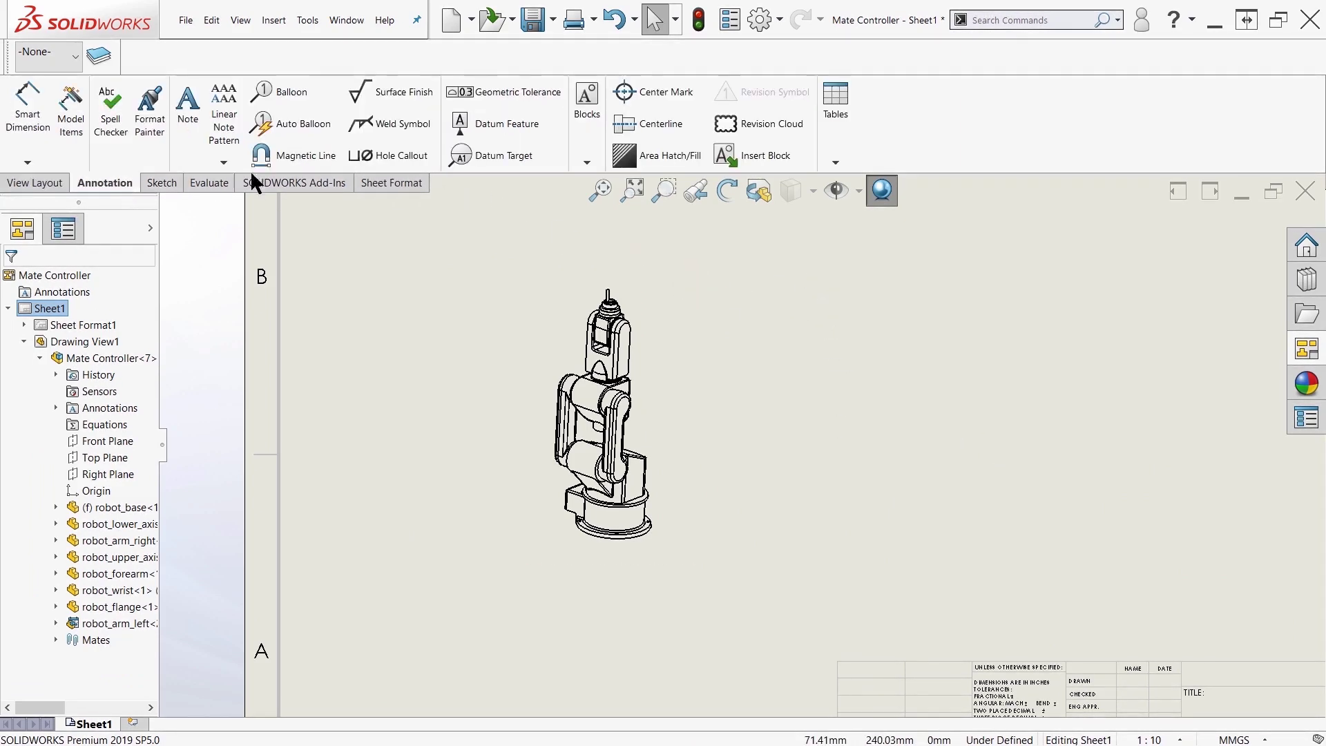
{"action": "left_click", "coordinate": [835, 160]}
{"action": "left_click", "coordinate": [901, 217]}
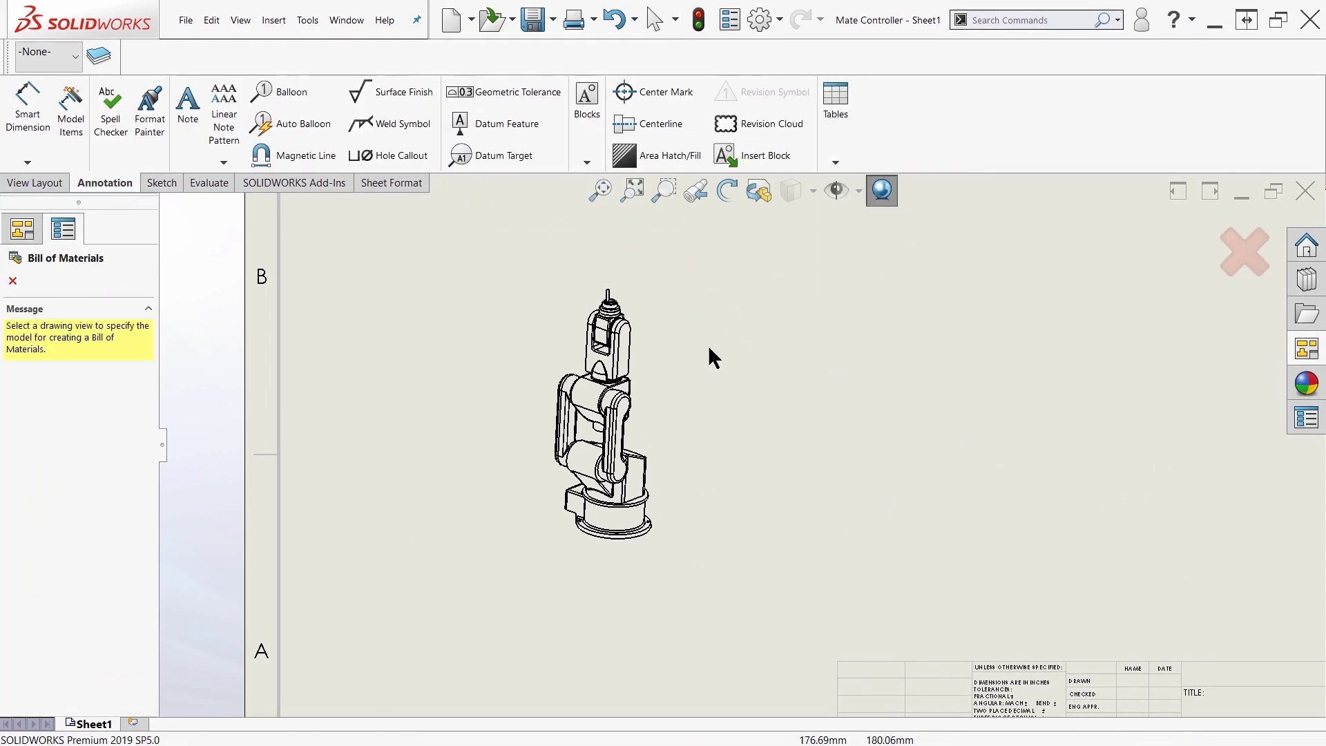
{"action": "left_click", "coordinate": [662, 350]}
{"action": "left_click", "coordinate": [13, 281]}
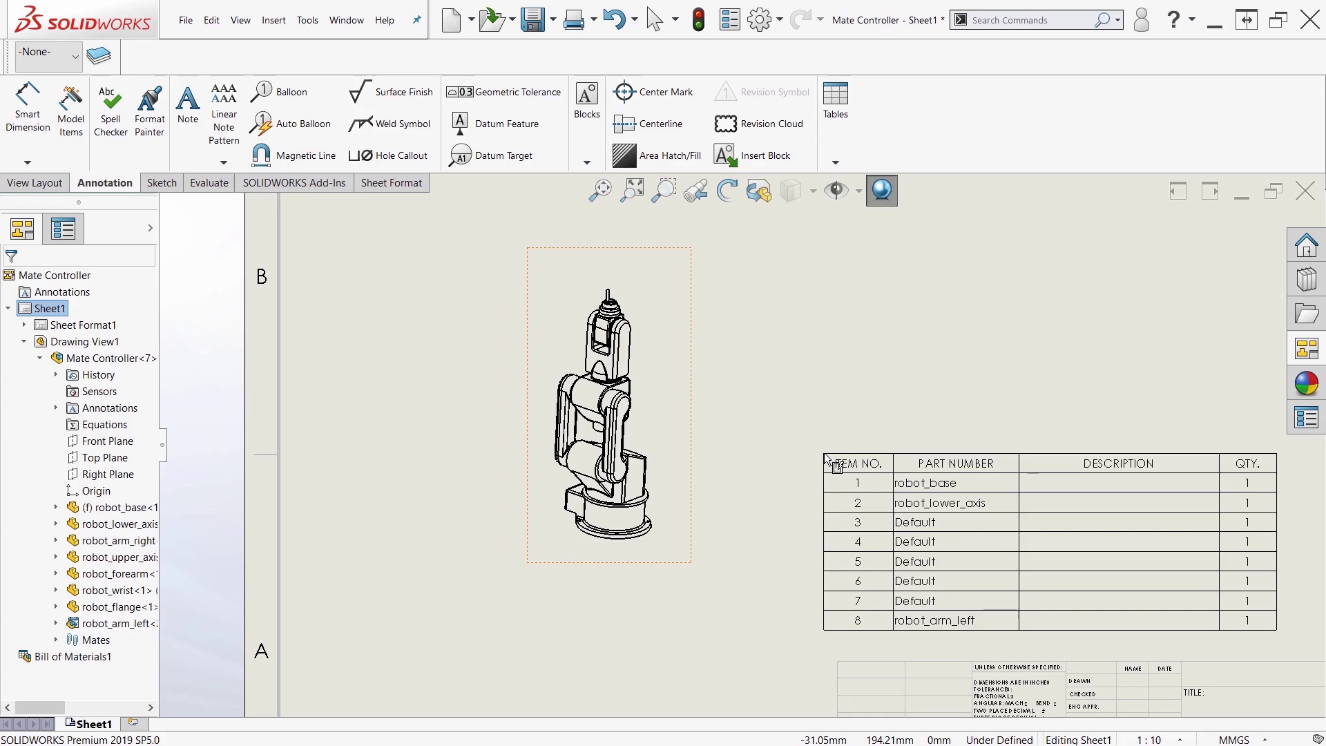
{"action": "scroll", "coordinate": [823, 453], "scroll_direction": "up", "scroll_amount": 1}
{"action": "left_click", "coordinate": [883, 474]}
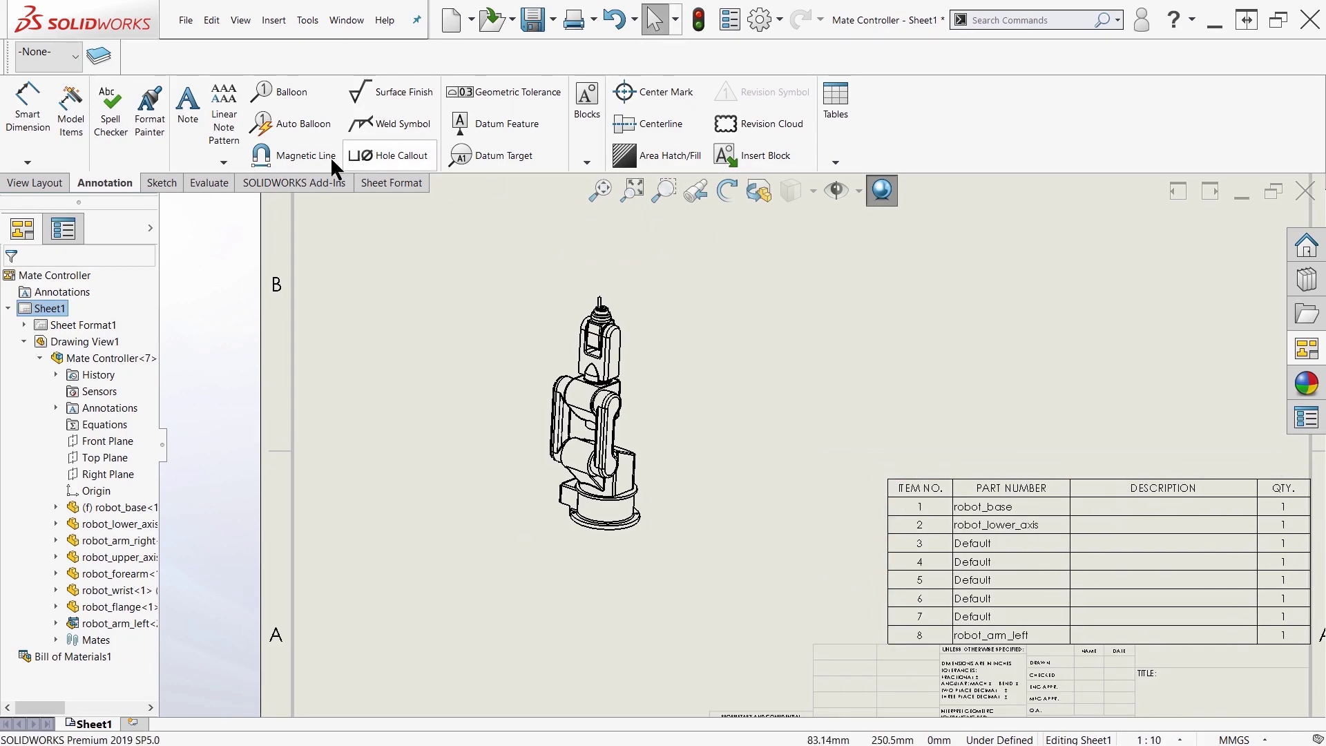
Step: Auto Balloon the robot view with balloons 1 to 8 matching the BOM items
{"action": "left_click", "coordinate": [293, 123]}
{"action": "key", "text": "Return"}
{"action": "scroll", "coordinate": [462, 461], "scroll_direction": "down", "scroll_amount": 3}
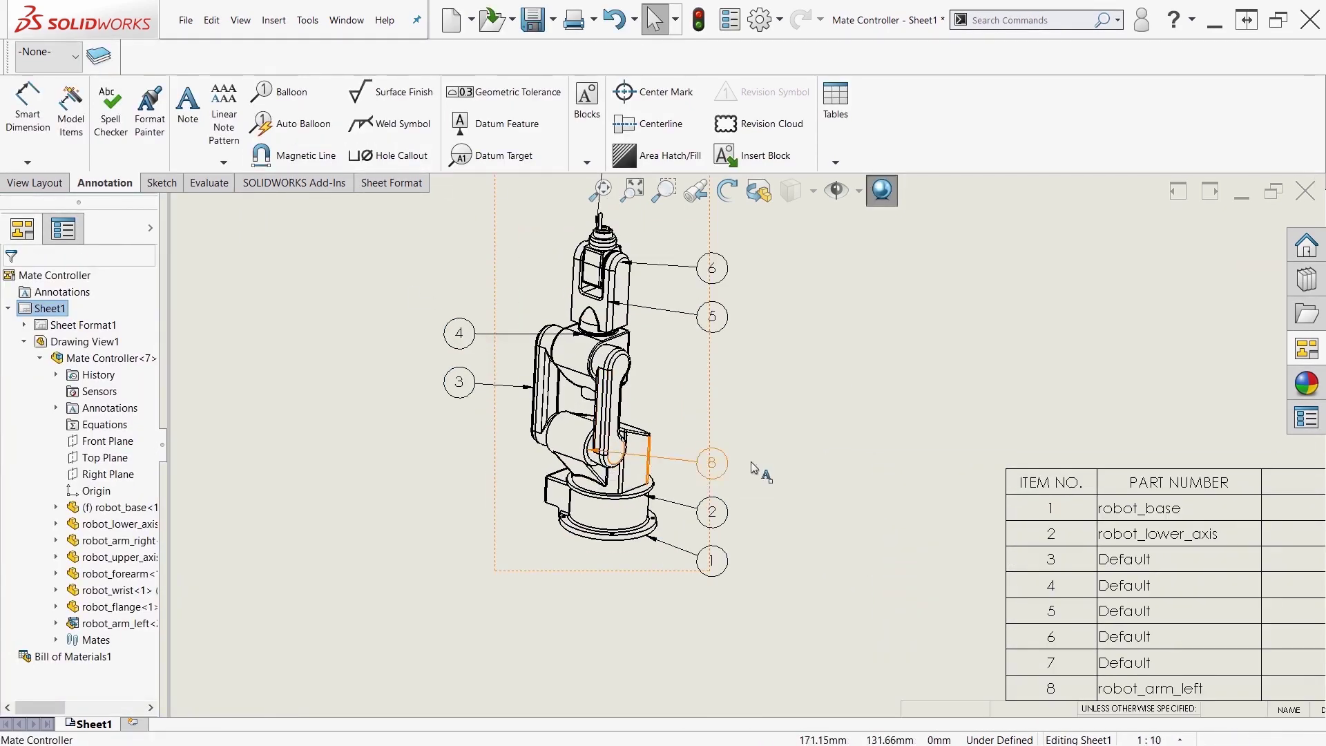
{"action": "scroll", "coordinate": [751, 464], "scroll_direction": "up", "scroll_amount": 3}
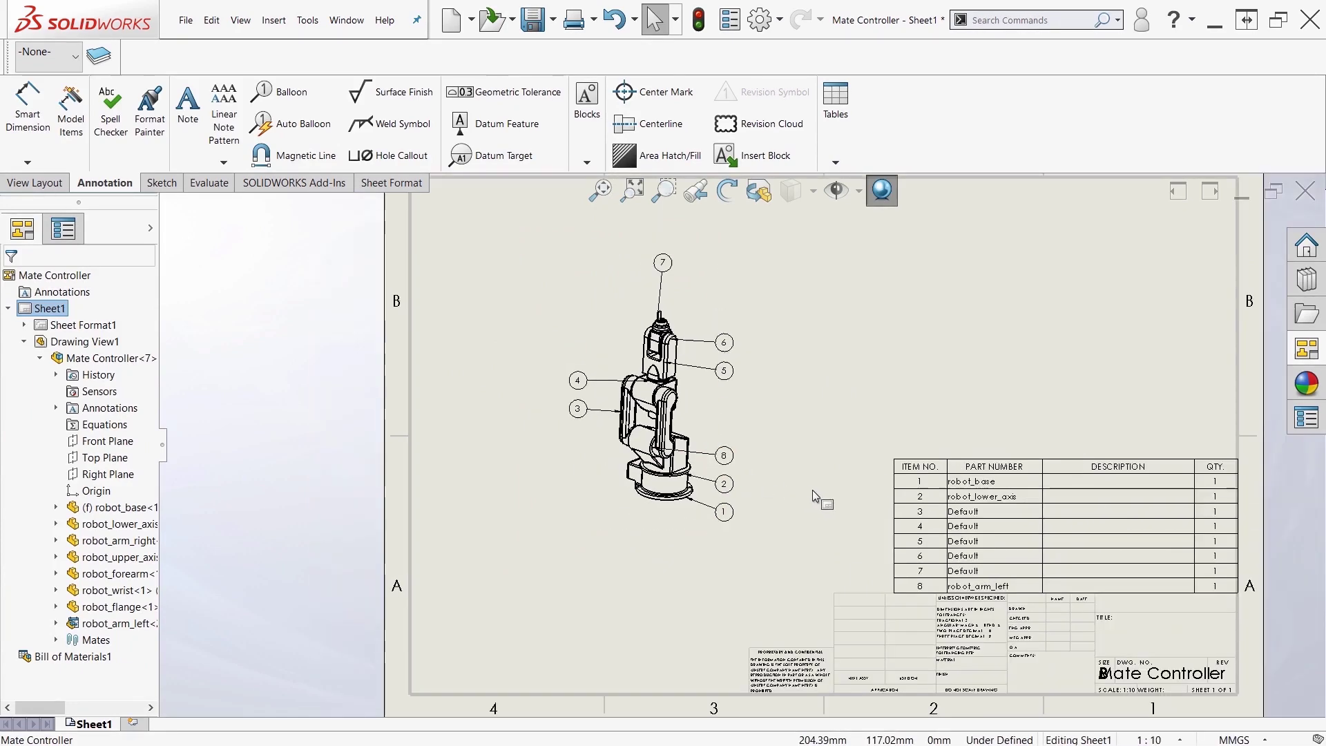
{"action": "left_click", "coordinate": [934, 594]}
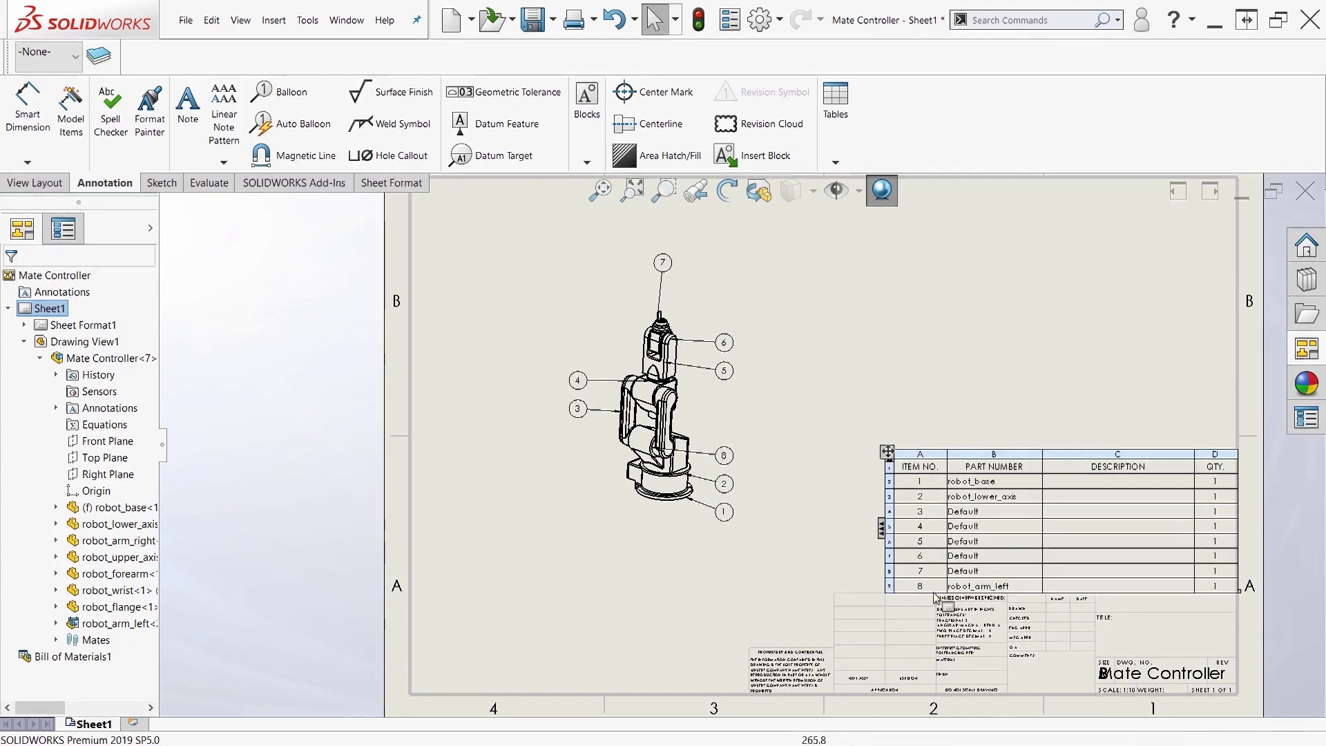
{"action": "left_click", "coordinate": [937, 598]}
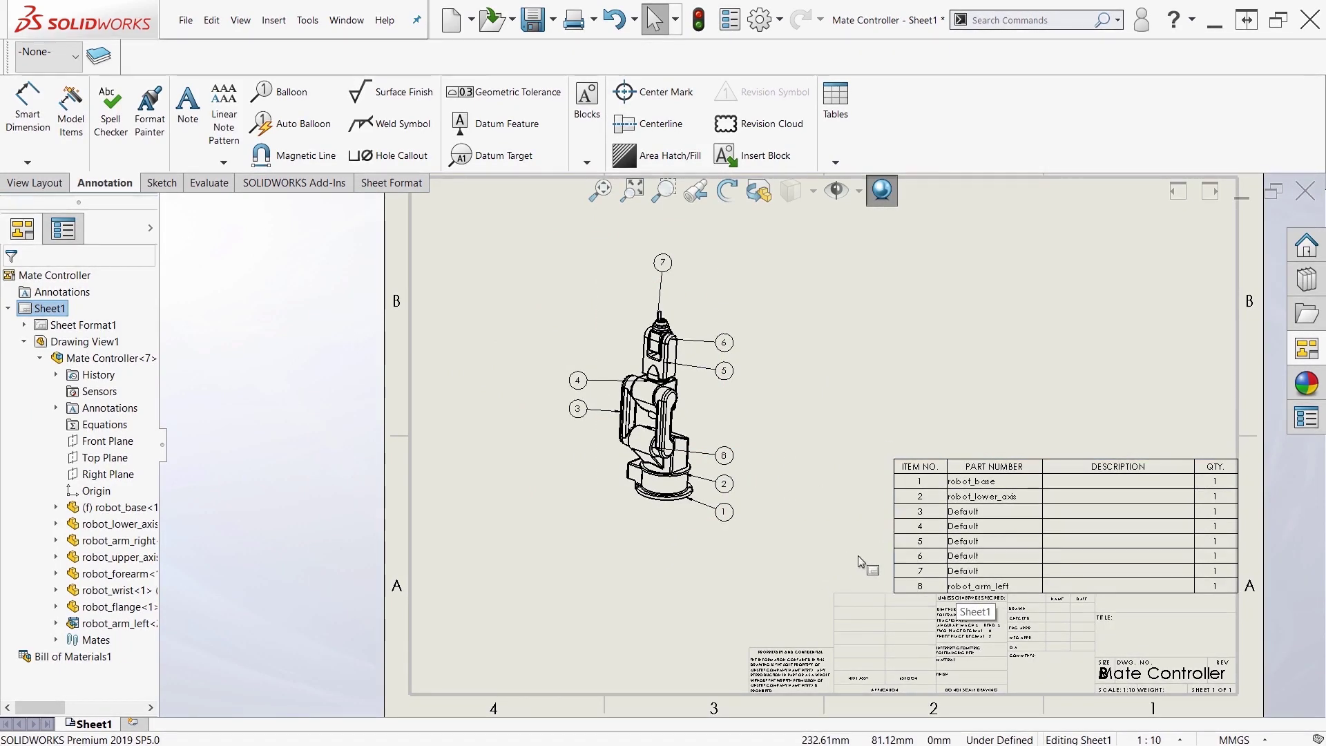
{"action": "left_click", "coordinate": [898, 563]}
{"action": "left_click", "coordinate": [1241, 291]}
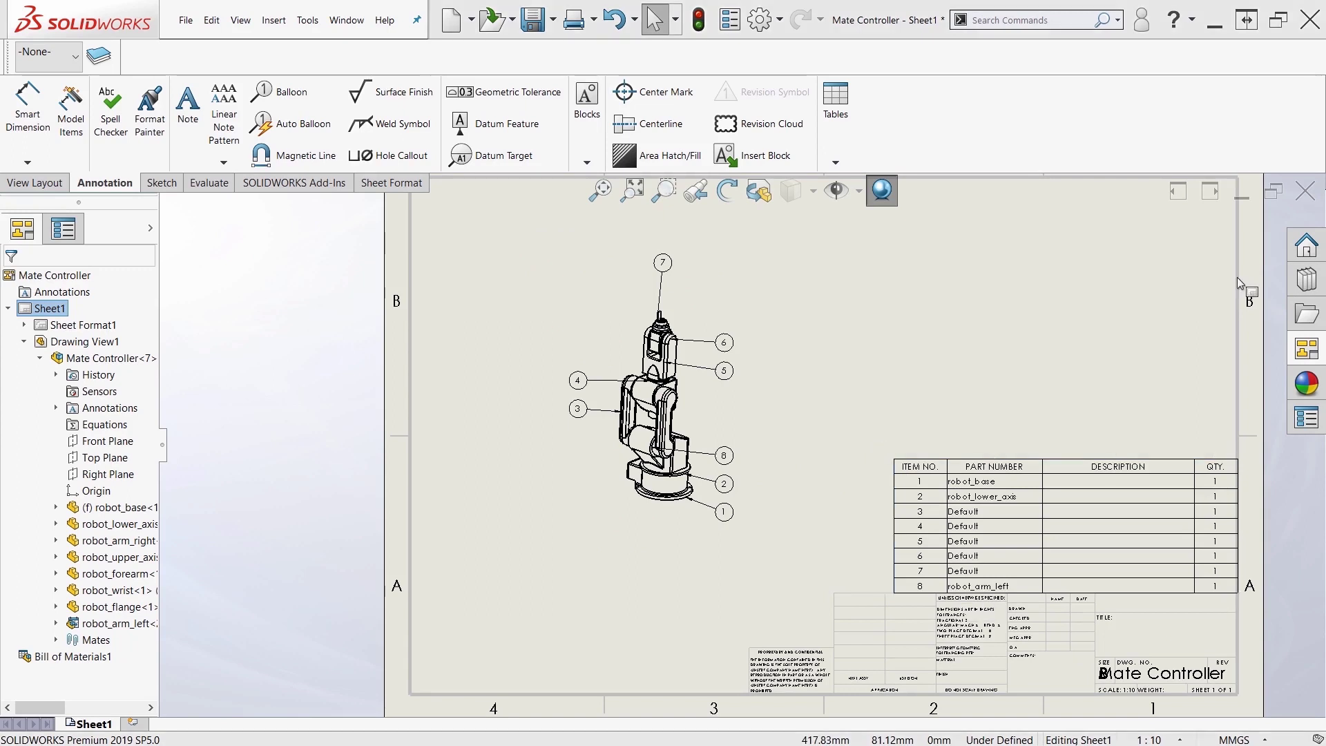